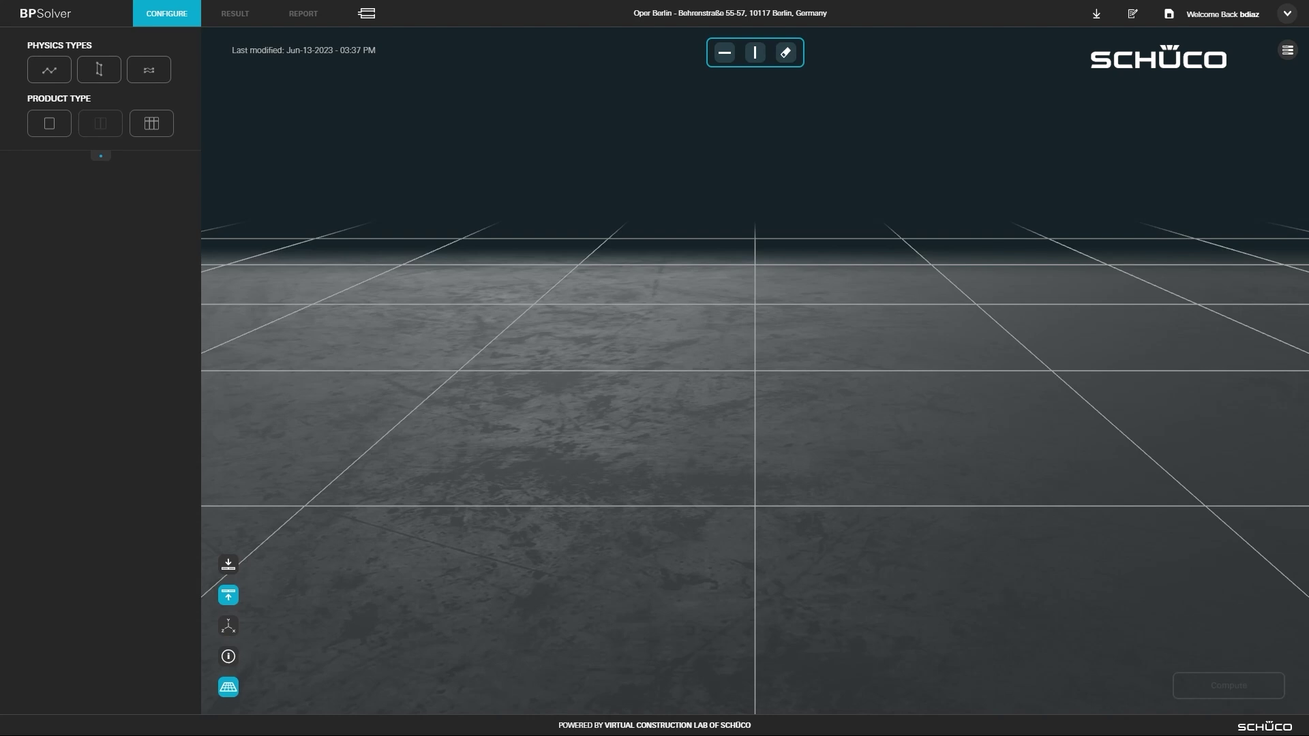
Enable structural and thermal analysis and choose the single Window product type
{"action": "left_click", "coordinate": [49, 71]}
{"action": "left_click", "coordinate": [99, 71]}
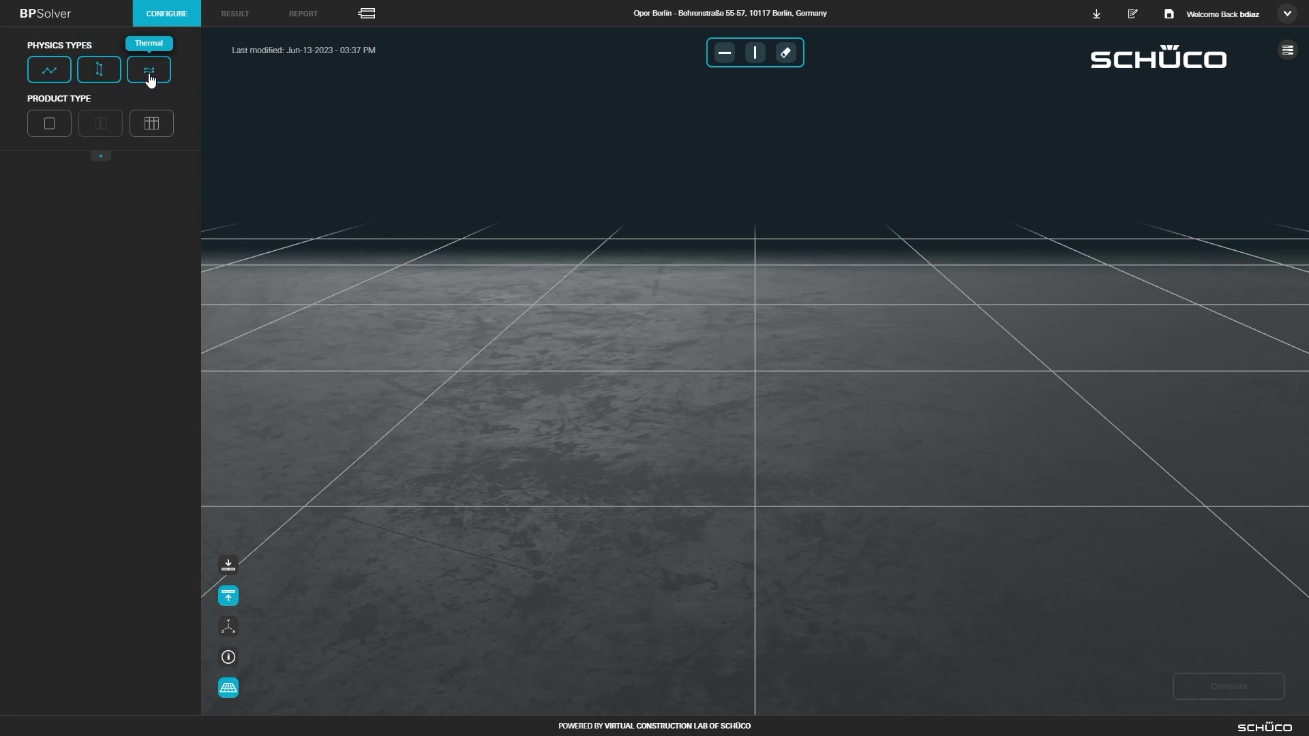
{"action": "left_click", "coordinate": [50, 125]}
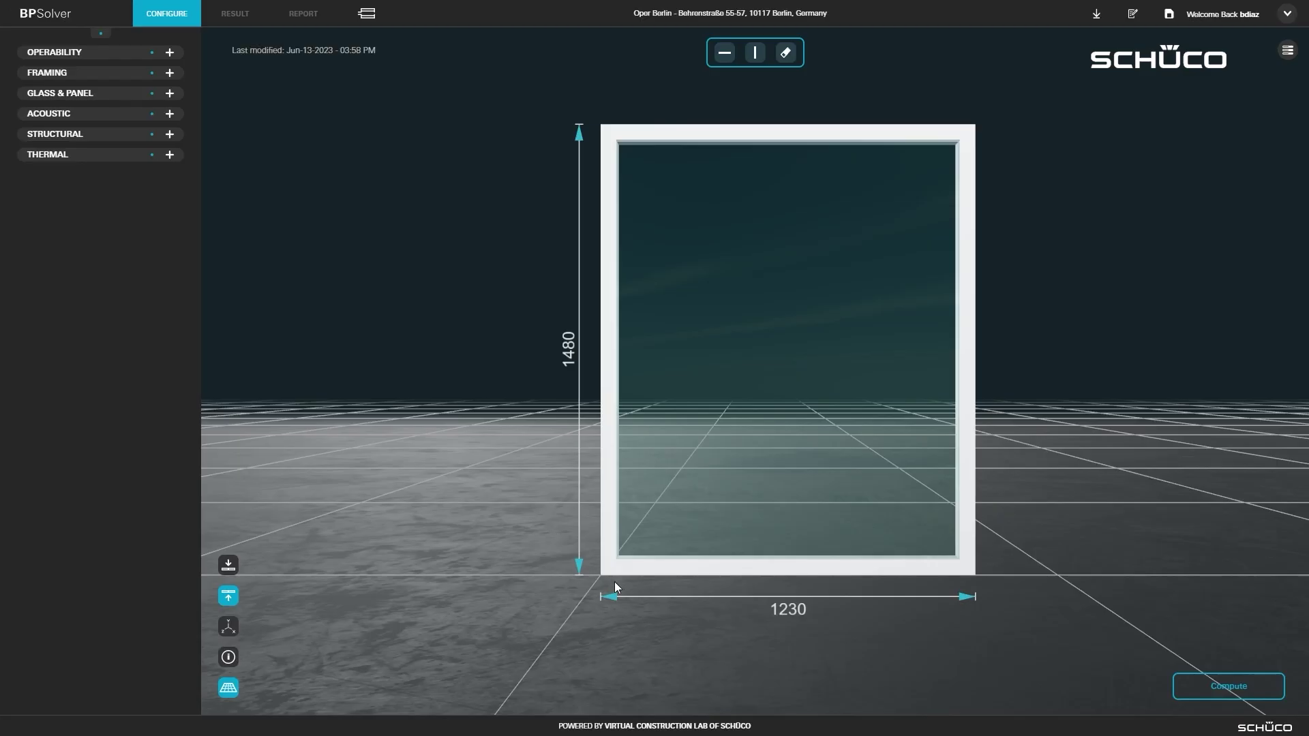
Resize the window to 3000 wide by 2600 high
{"action": "left_click", "coordinate": [788, 613]}
{"action": "type", "text": "3000"}
{"action": "key", "text": "Return"}
{"action": "left_click", "coordinate": [392, 362]}
{"action": "type", "text": "2"}
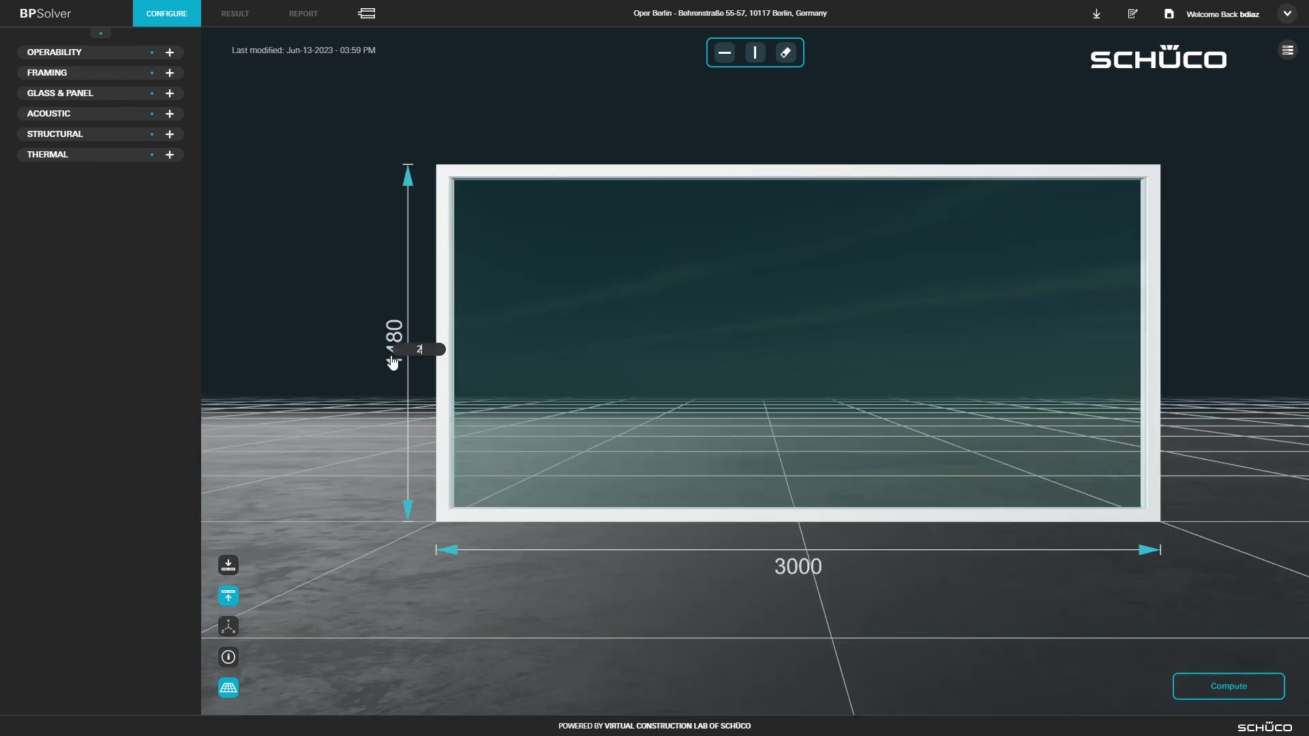
{"action": "type", "text": "600"}
{"action": "key", "text": "Return"}
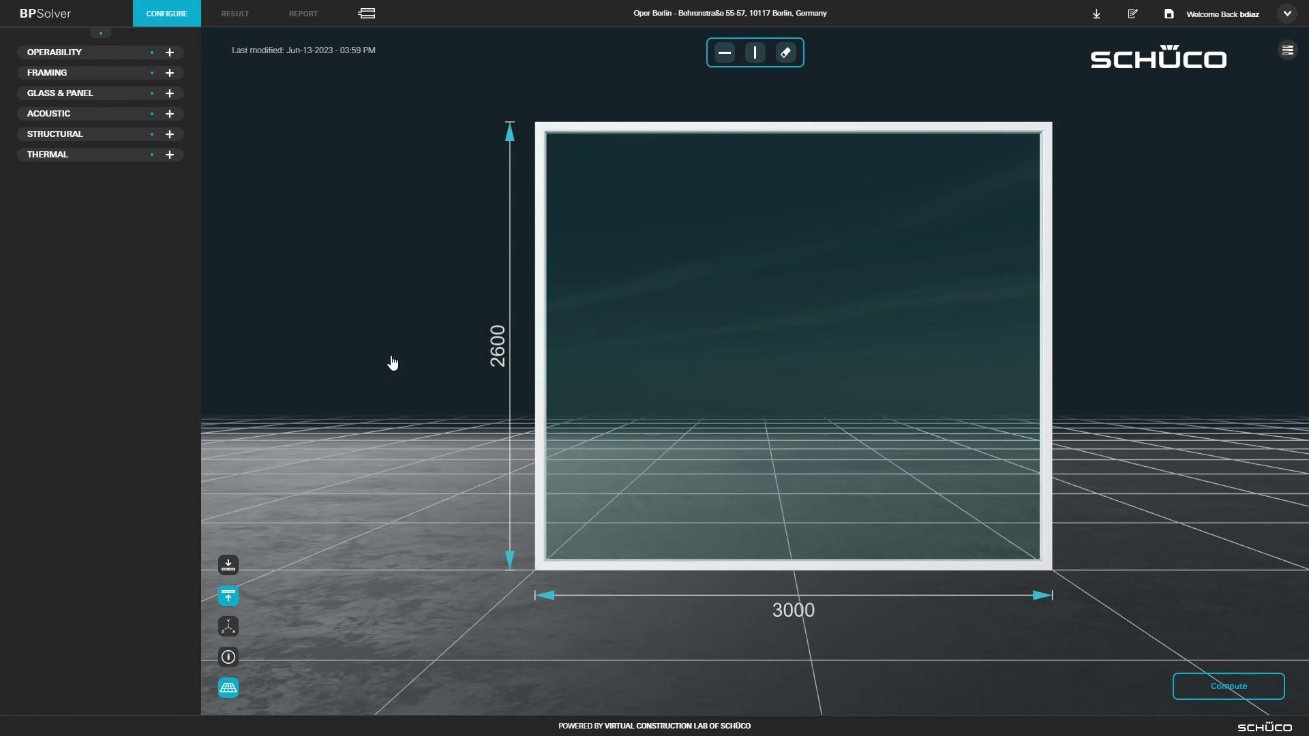
Split the glass pane with a vertical mullion positioned at 1000
{"action": "left_click", "coordinate": [767, 343]}
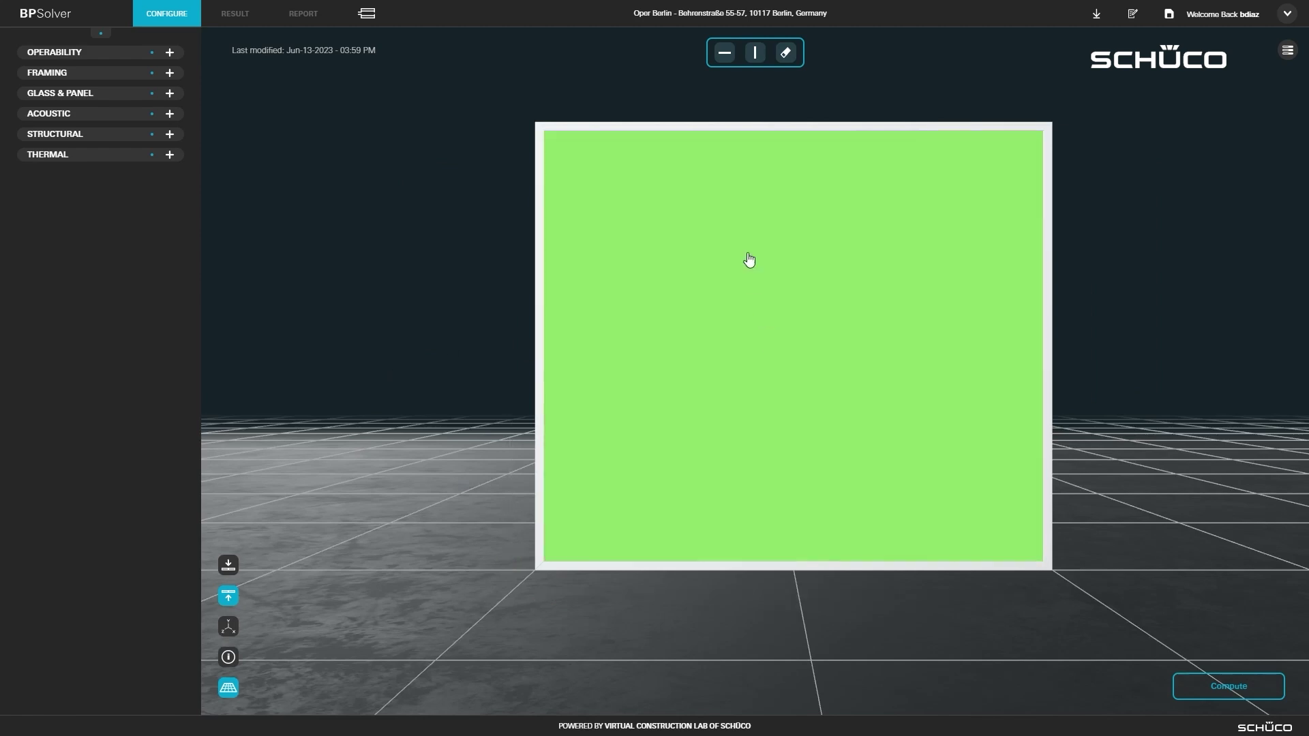
{"action": "left_click", "coordinate": [753, 60]}
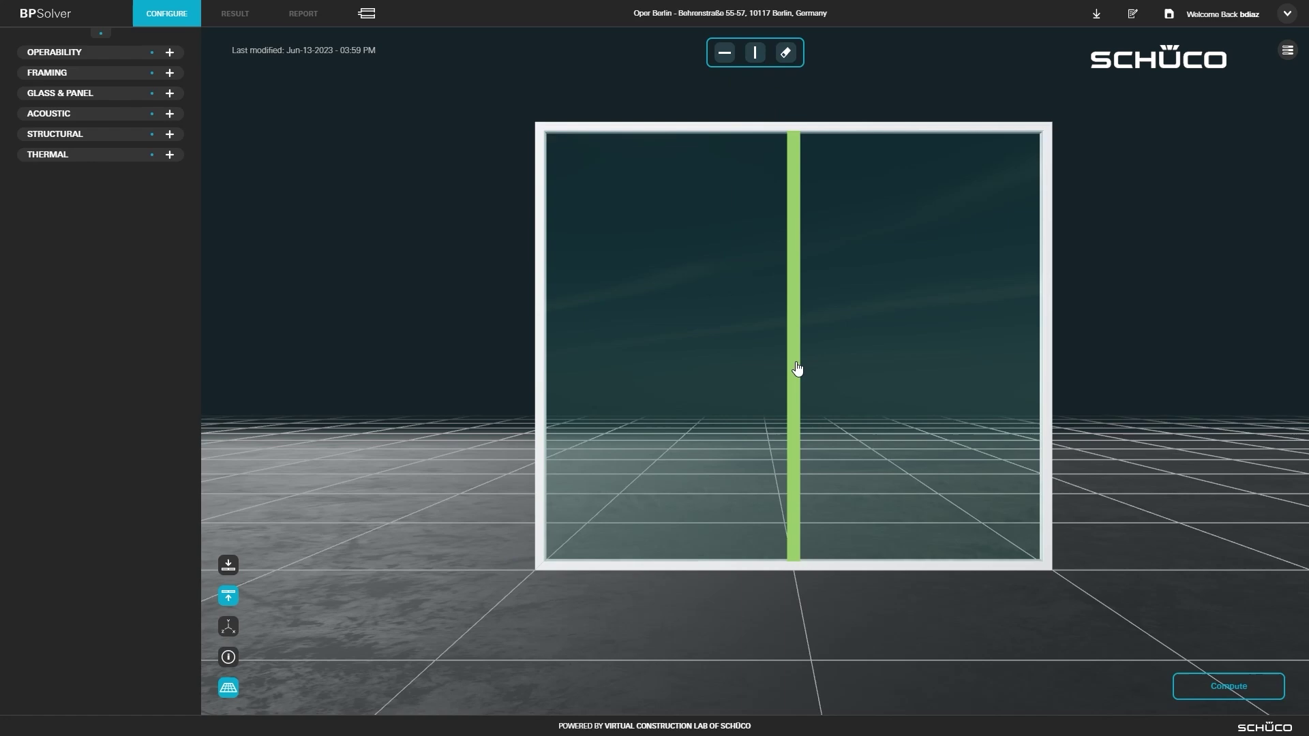
{"action": "left_click", "coordinate": [798, 369]}
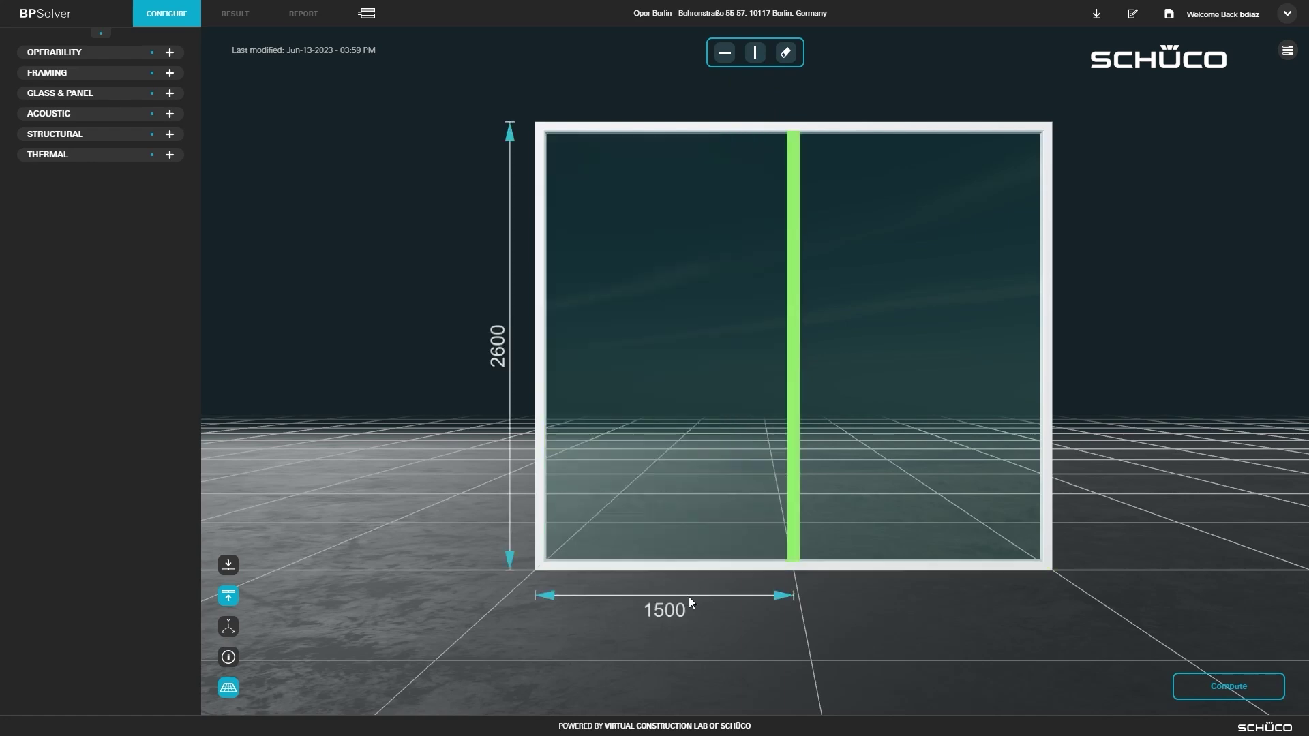
{"action": "left_click", "coordinate": [672, 610]}
{"action": "type", "text": "1000"}
{"action": "key", "text": "Return"}
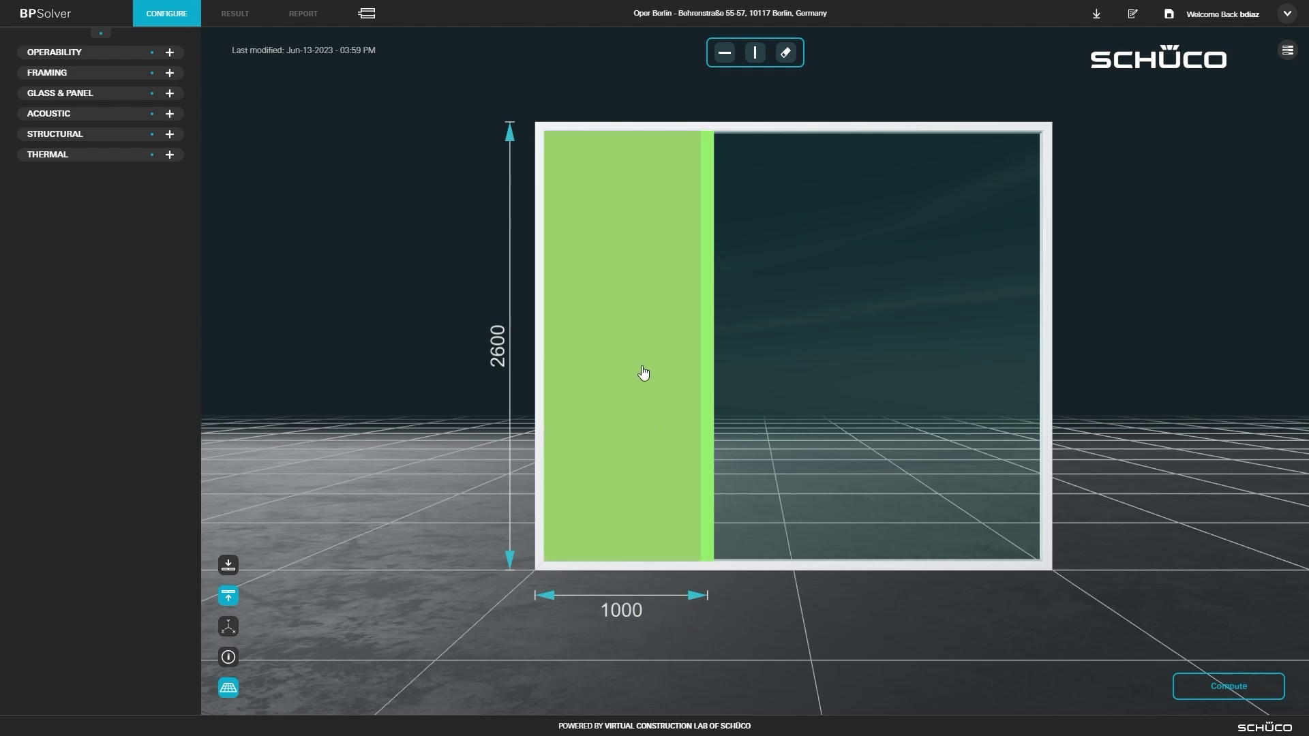
Add a transom across both panes and set its height to 2100
{"action": "left_click", "coordinate": [644, 375]}
{"action": "left_click", "coordinate": [790, 362], "text": "ctrl"}
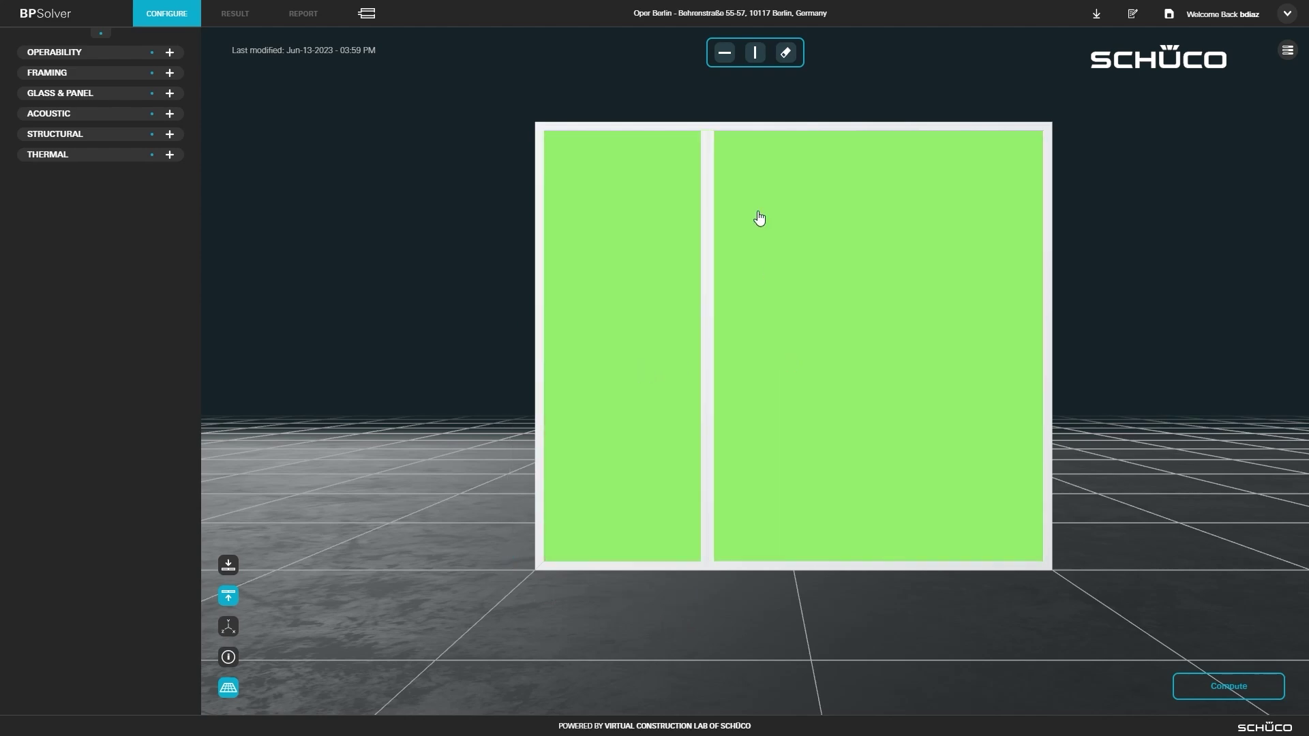
{"action": "left_click", "coordinate": [725, 54]}
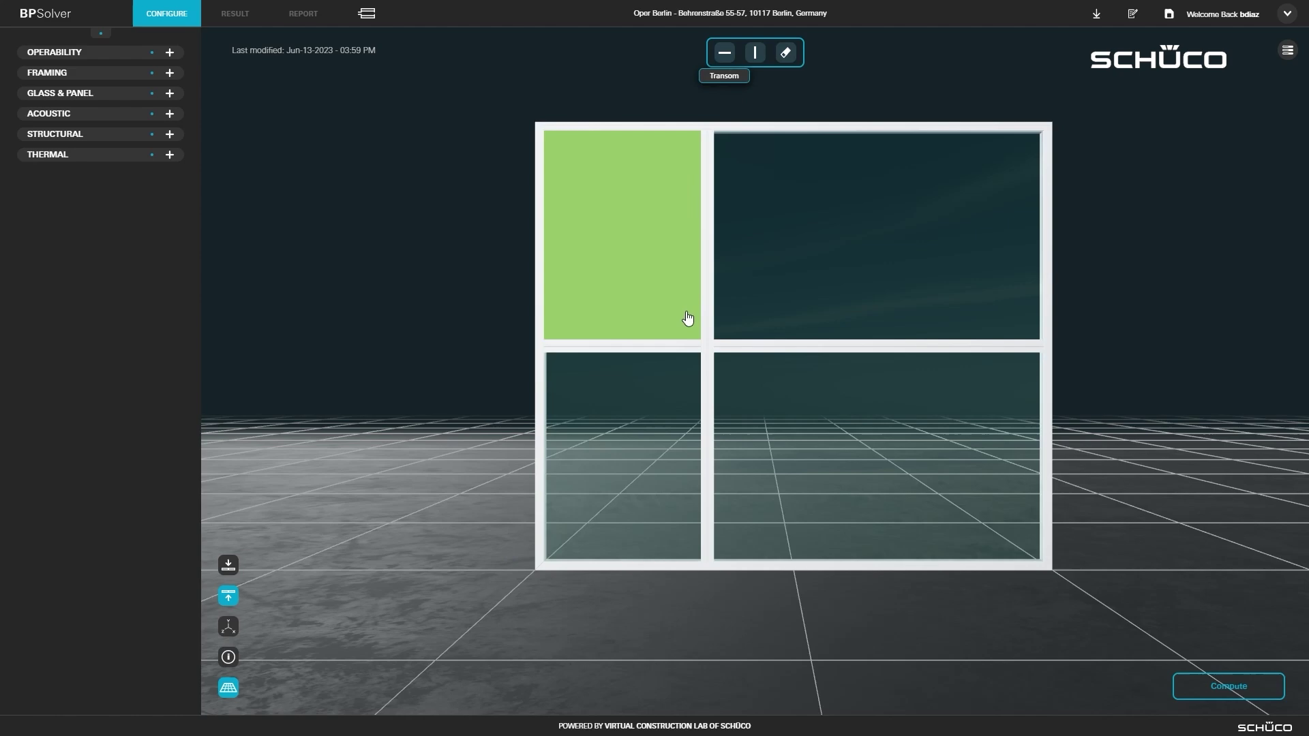
{"action": "left_click", "coordinate": [679, 349]}
{"action": "left_click", "coordinate": [776, 355], "text": "ctrl"}
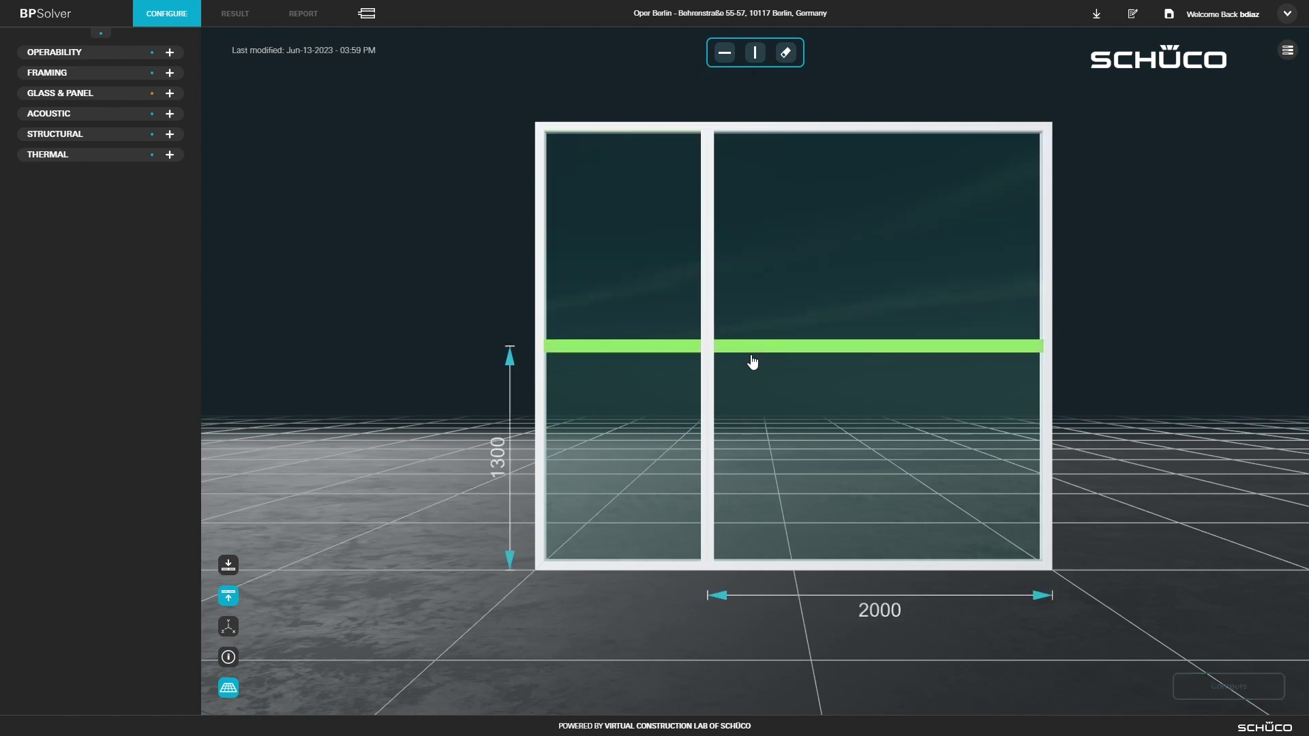
{"action": "left_click", "coordinate": [499, 466]}
{"action": "type", "text": "2100"}
{"action": "key", "text": "Return"}
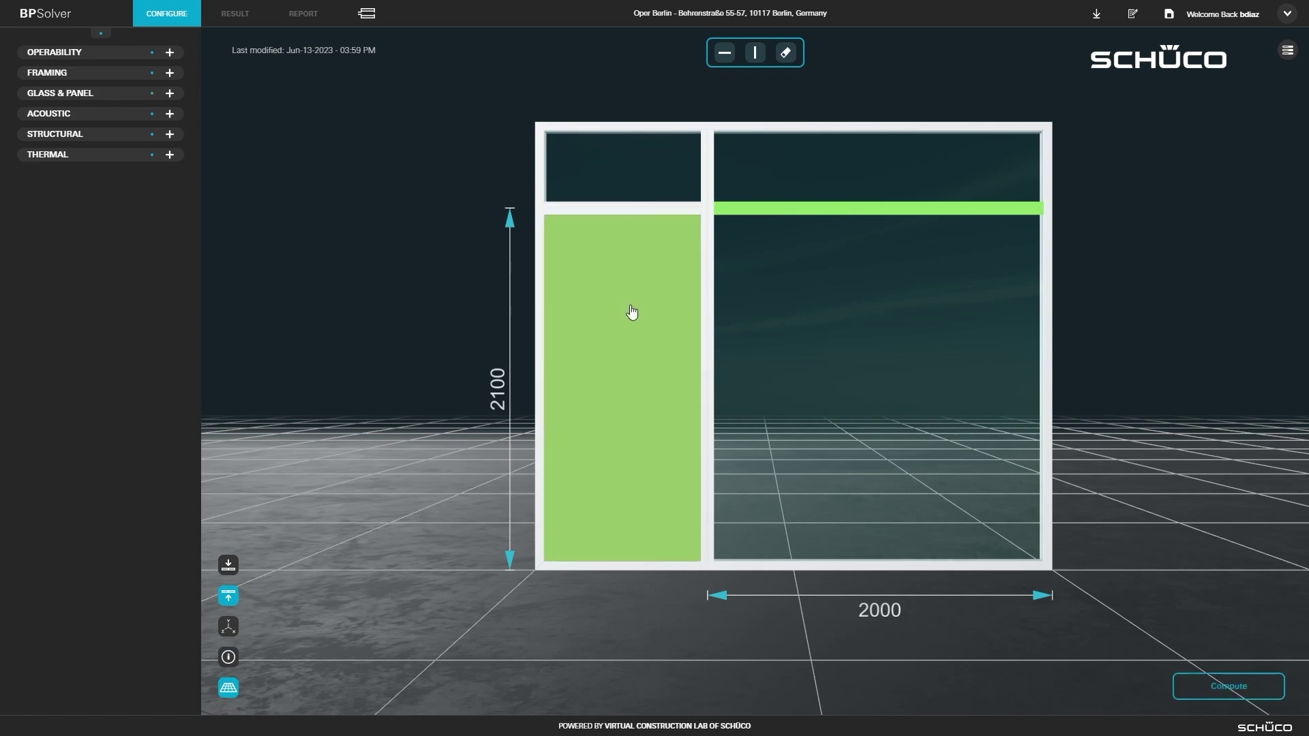
Add an 800 transom to the lower-left pane and a mullion to the right pane
{"action": "left_click", "coordinate": [632, 312]}
{"action": "left_click", "coordinate": [724, 55]}
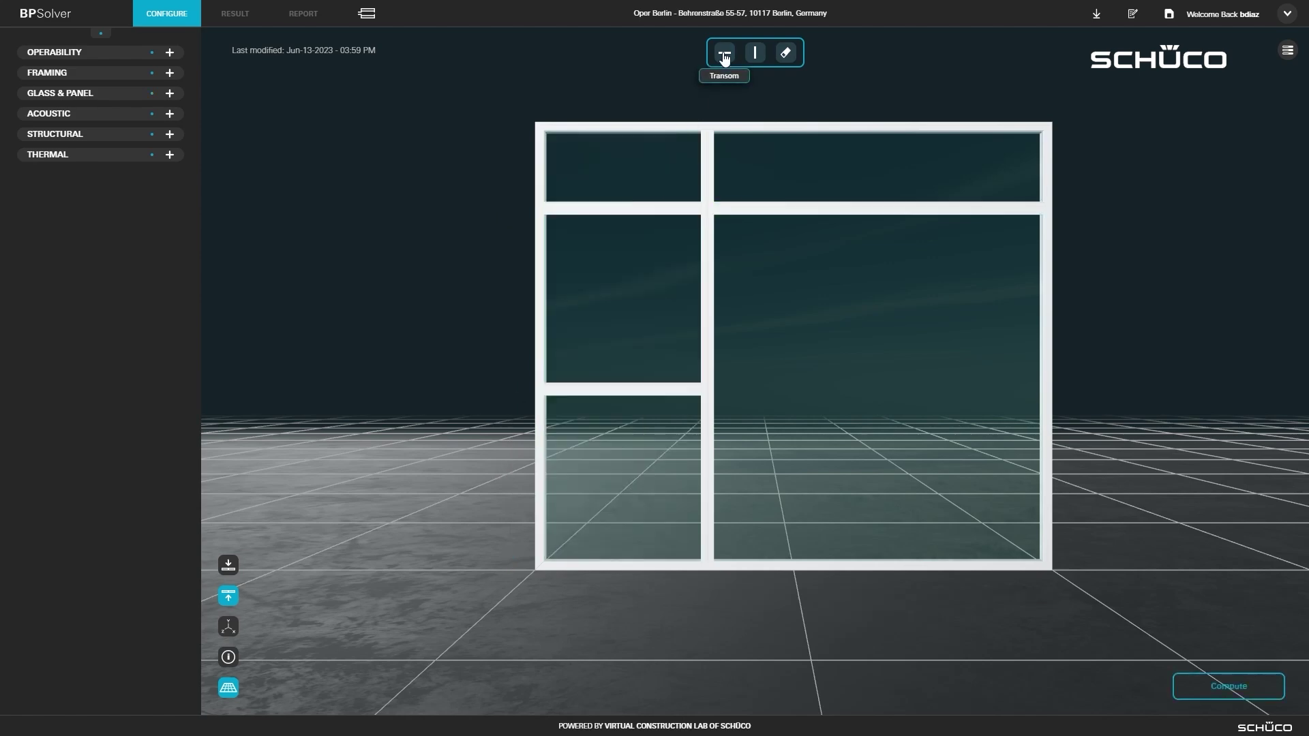
{"action": "left_click", "coordinate": [642, 390]}
{"action": "left_click", "coordinate": [496, 483]}
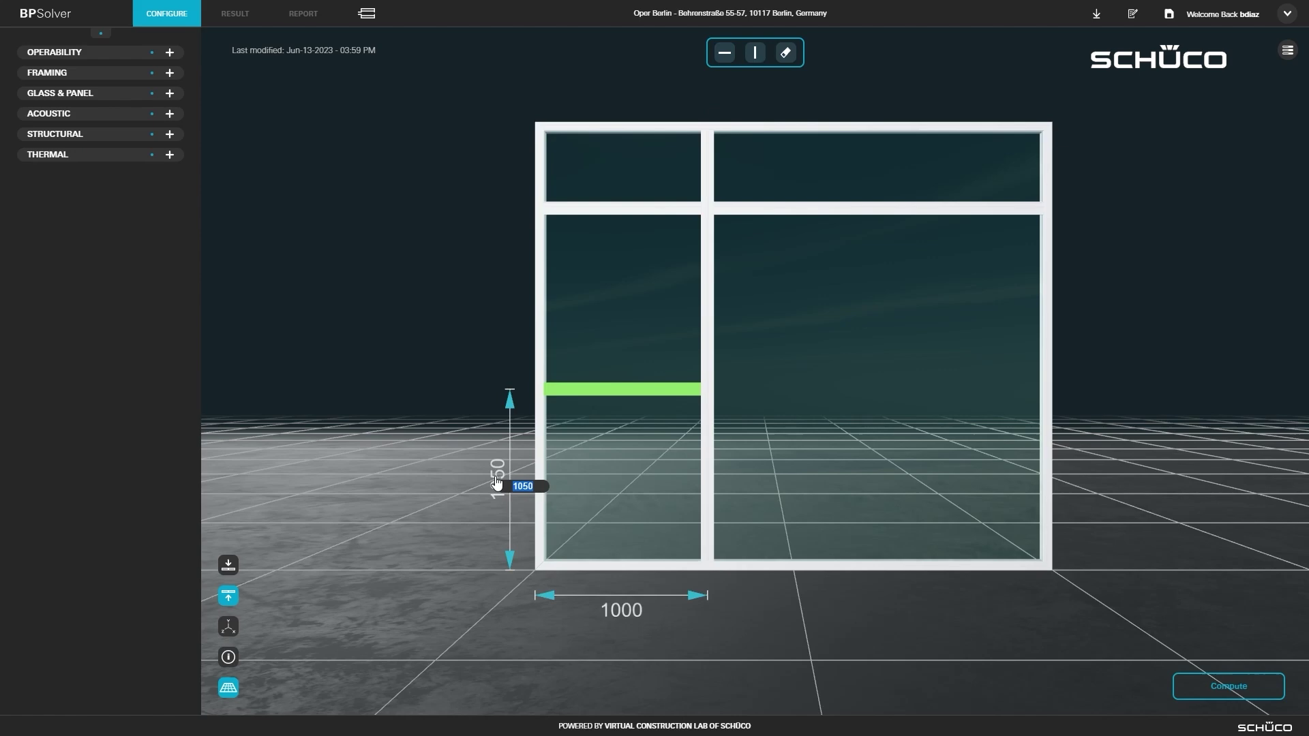
{"action": "type", "text": "800"}
{"action": "key", "text": "Return"}
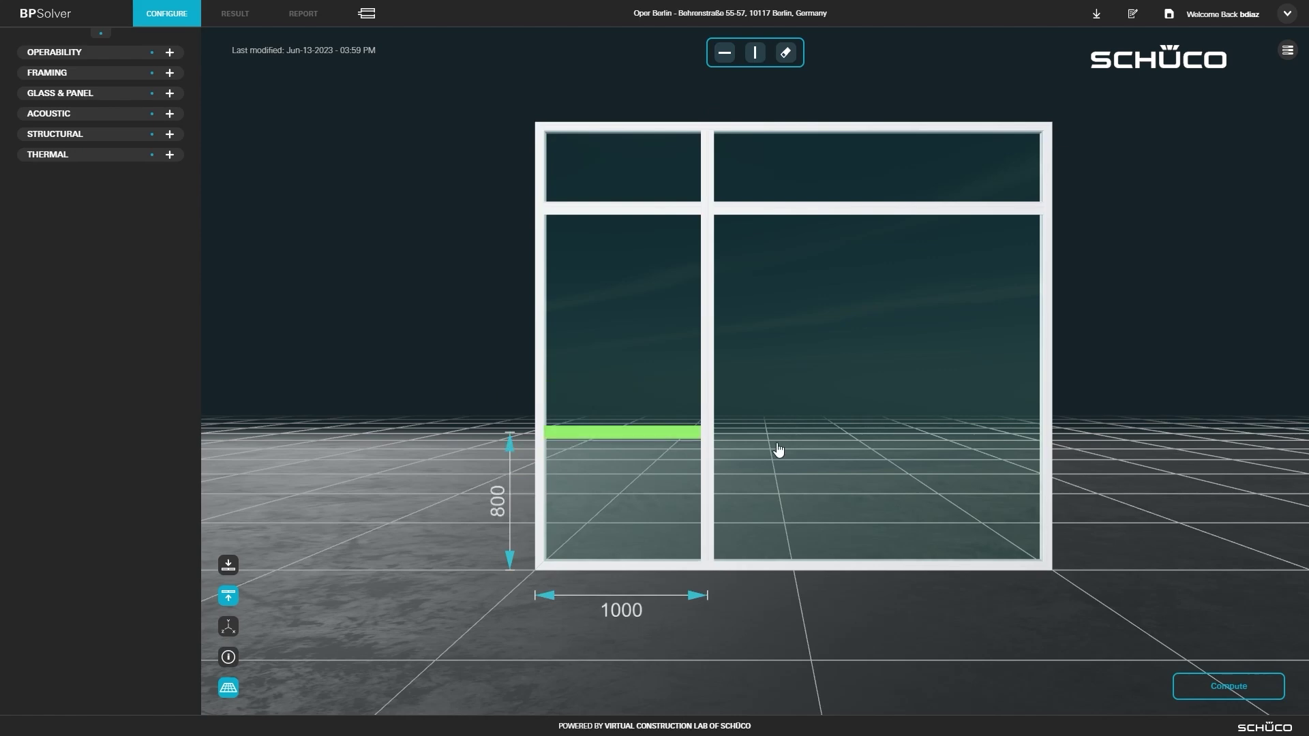
{"action": "left_click", "coordinate": [779, 450]}
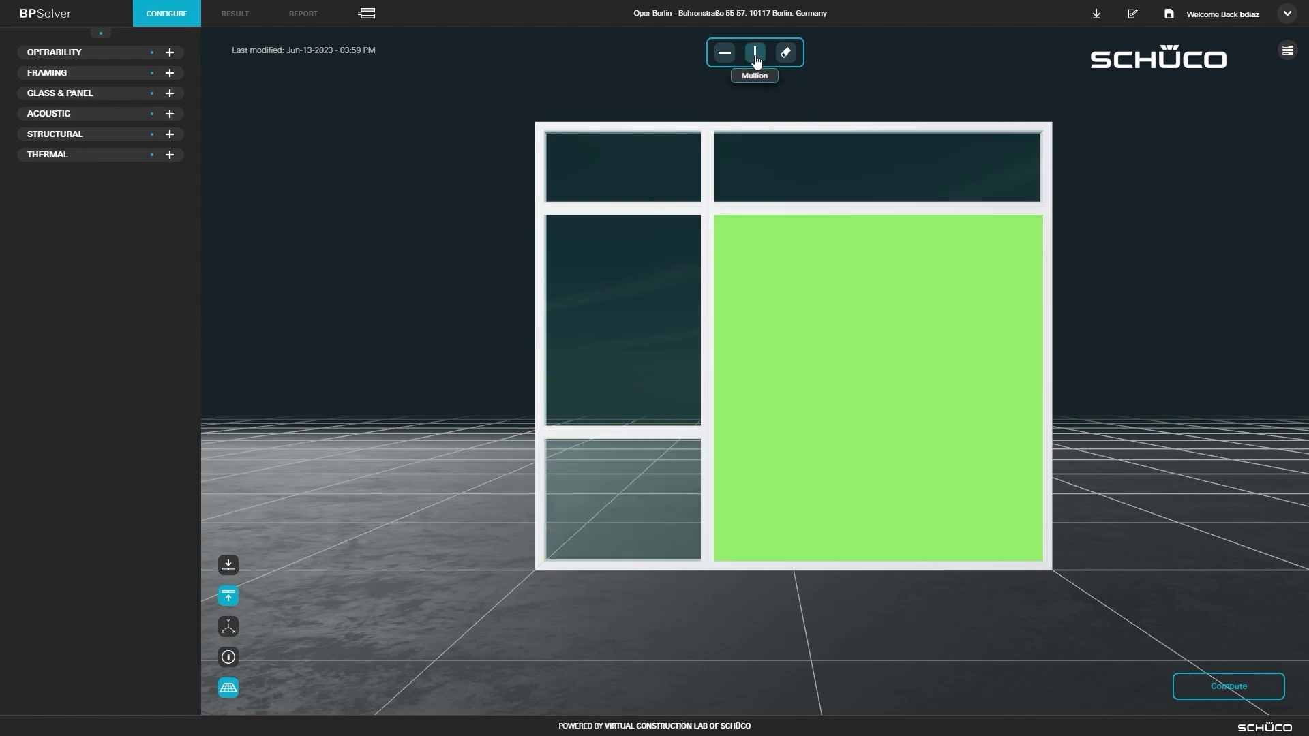
{"action": "left_click", "coordinate": [755, 54]}
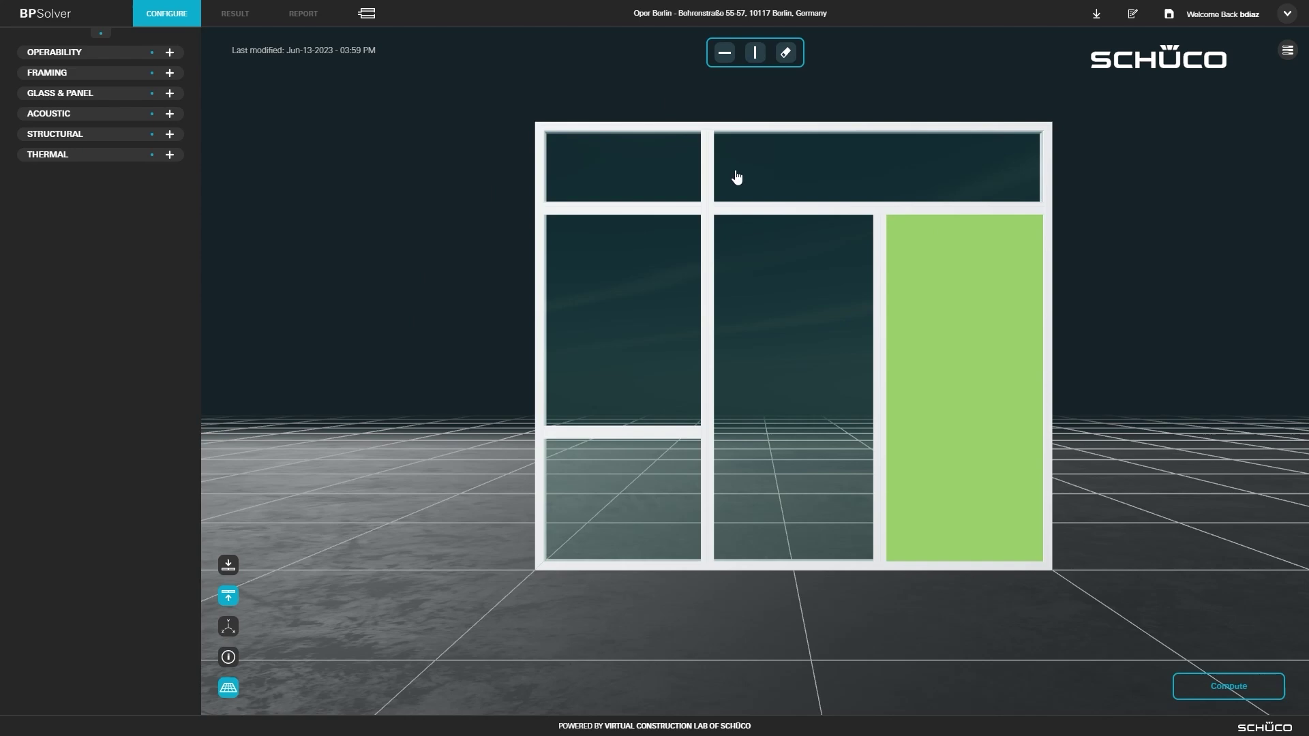
Make pane 6 an inward turn/tilt left-handed vent
{"action": "left_click", "coordinate": [130, 55]}
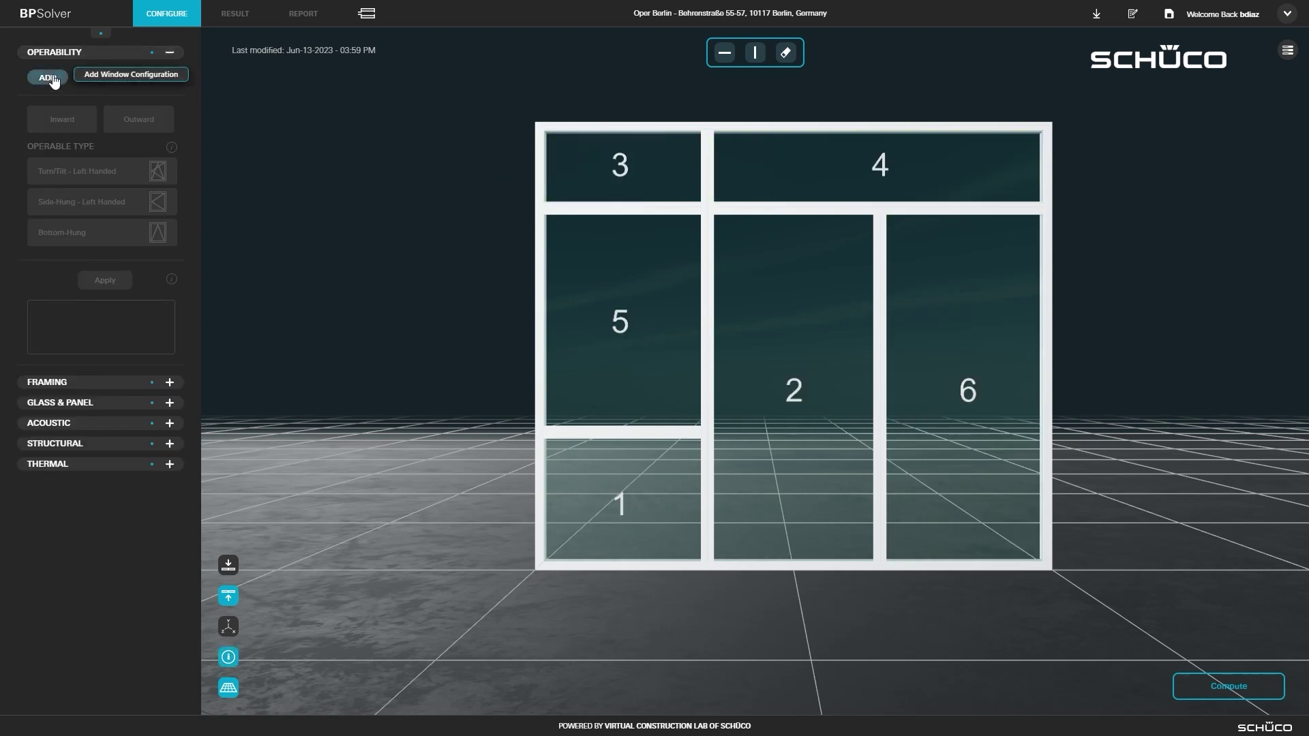
{"action": "left_click", "coordinate": [53, 79]}
{"action": "left_click", "coordinate": [66, 121]}
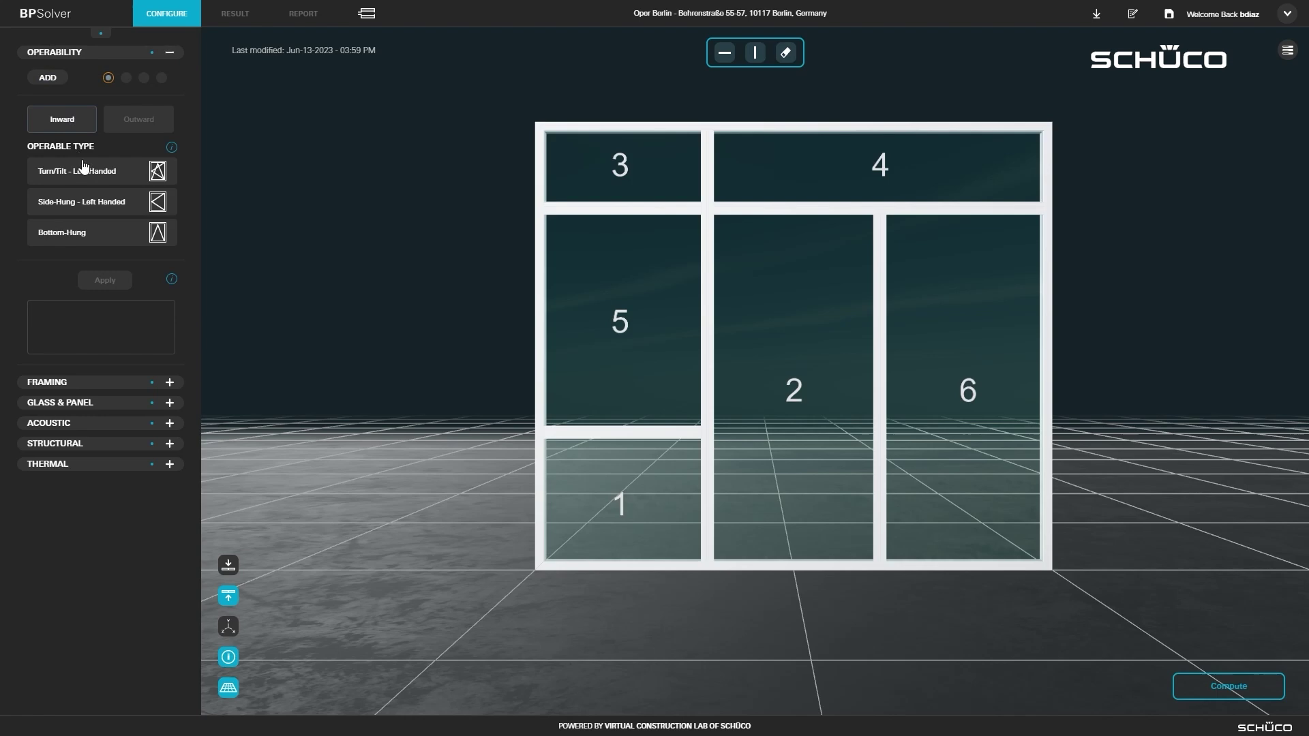
{"action": "left_click", "coordinate": [91, 178]}
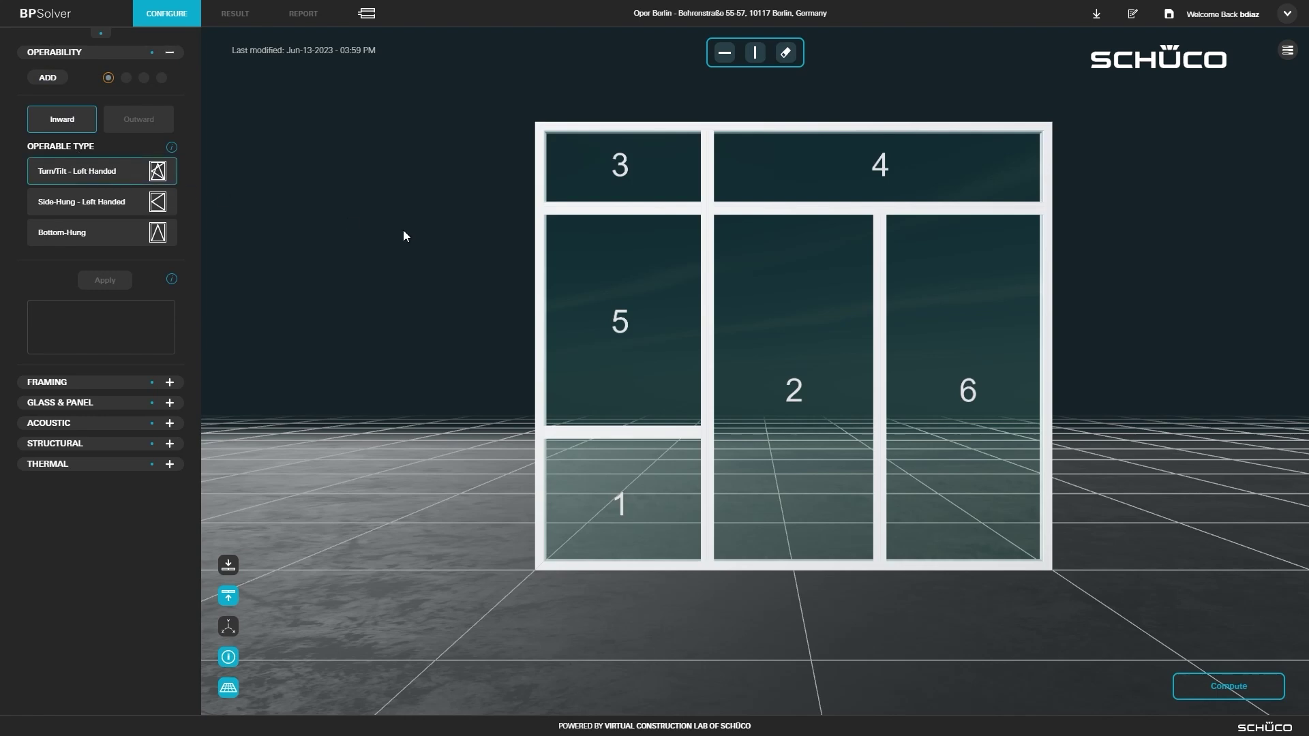
{"action": "left_click", "coordinate": [973, 350]}
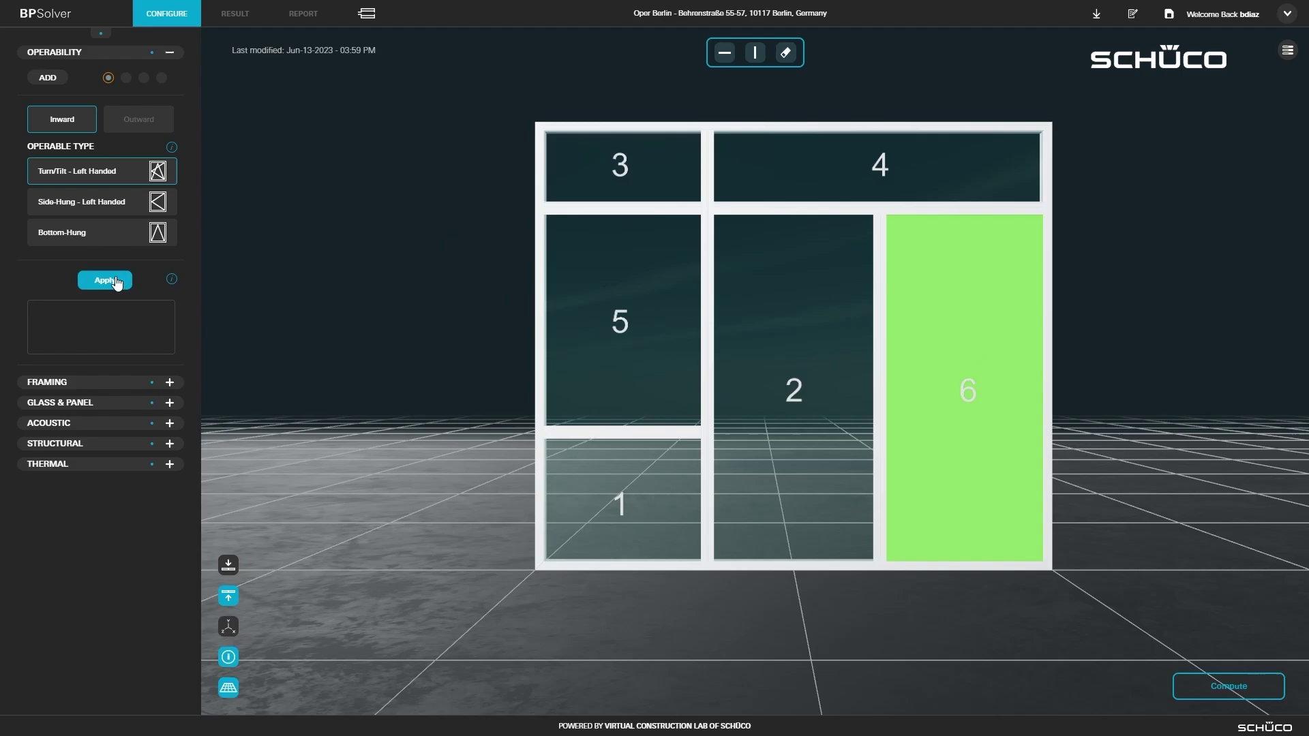
{"action": "left_click", "coordinate": [116, 281]}
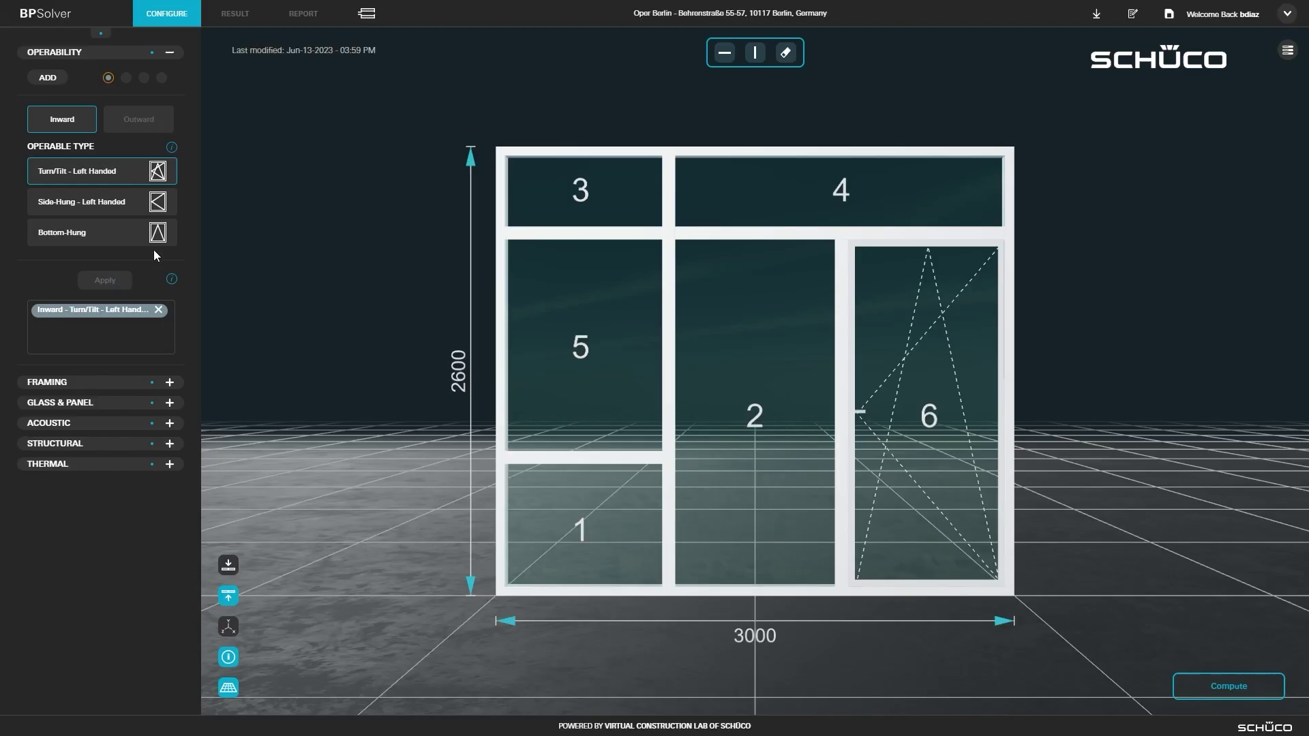
Make pane 5 an inward bottom-hung vent
{"action": "left_click", "coordinate": [49, 79]}
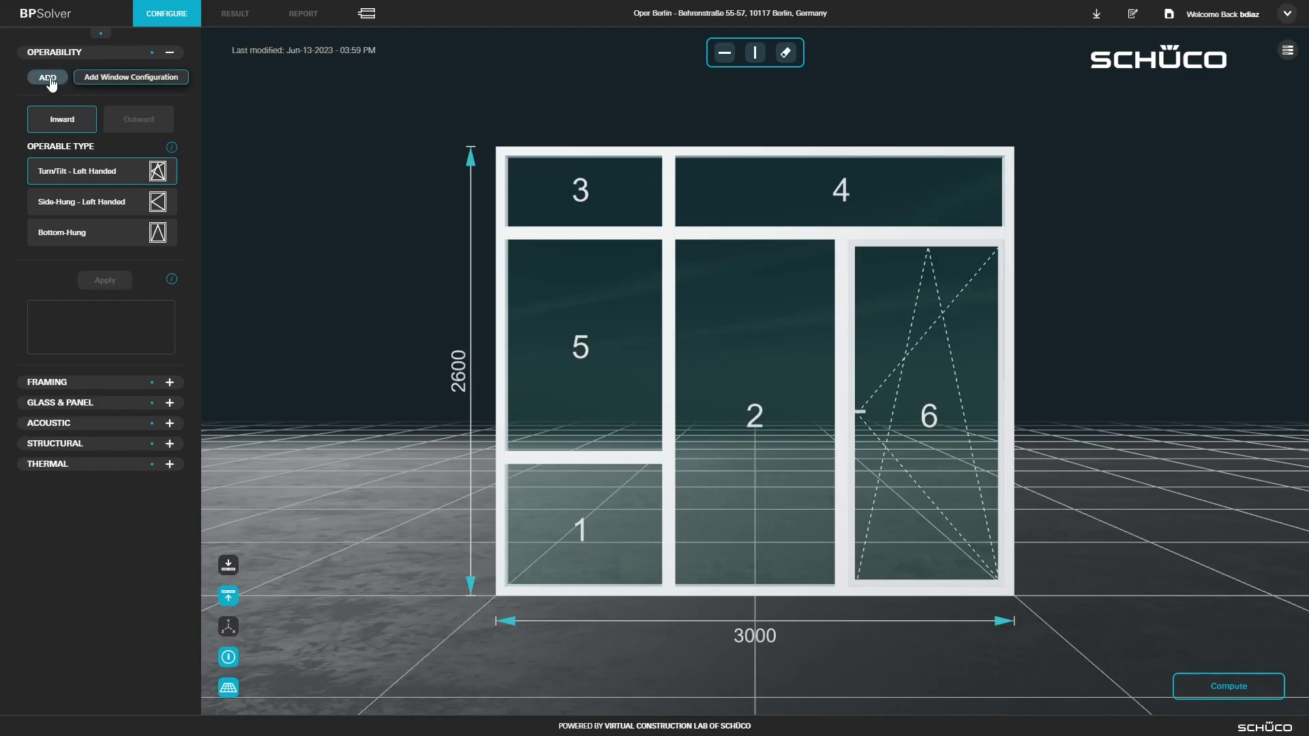
{"action": "left_click", "coordinate": [73, 127]}
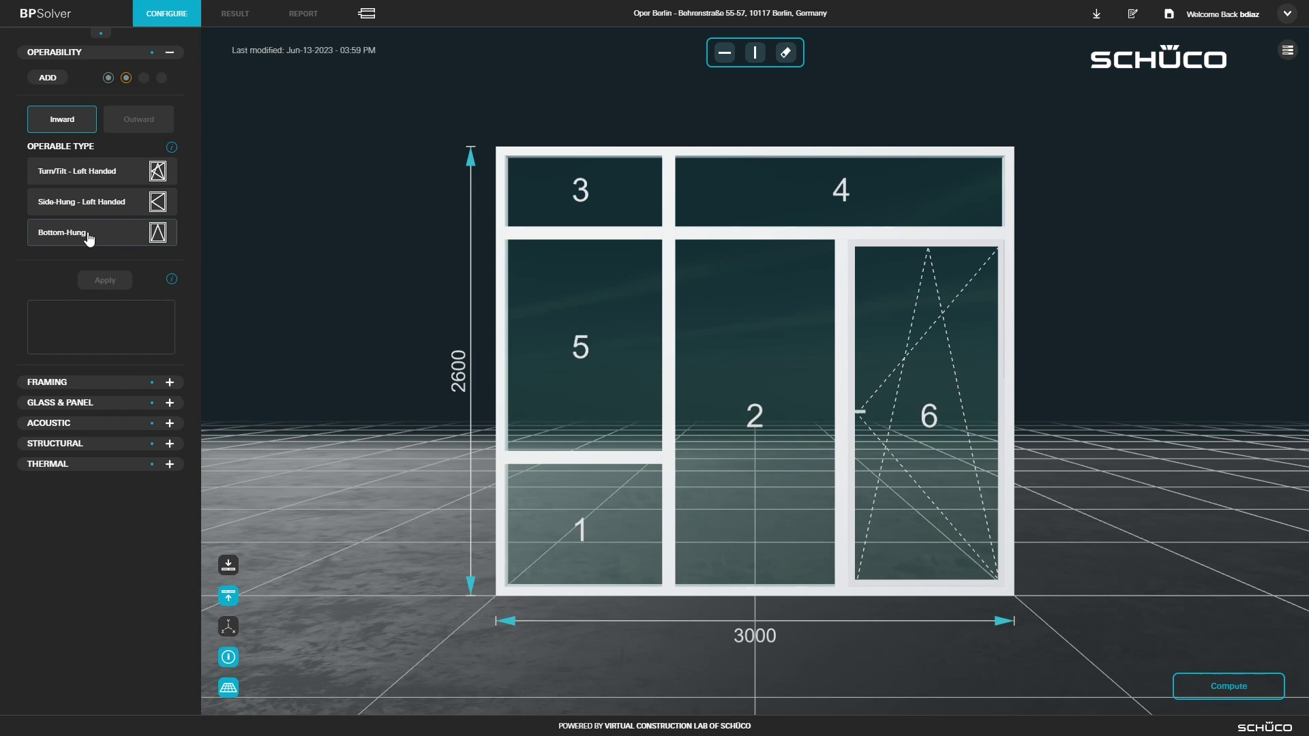
{"action": "left_click", "coordinate": [89, 237]}
{"action": "left_click", "coordinate": [542, 399]}
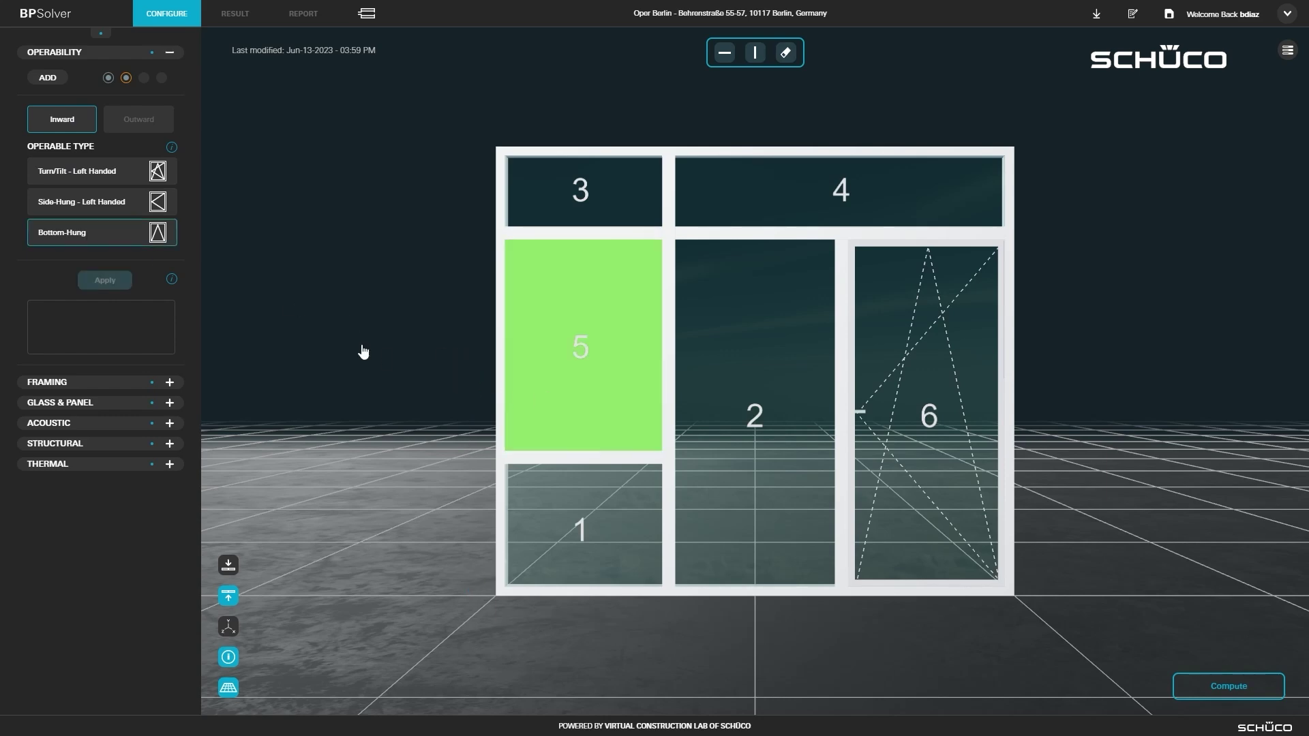
{"action": "left_click", "coordinate": [121, 287]}
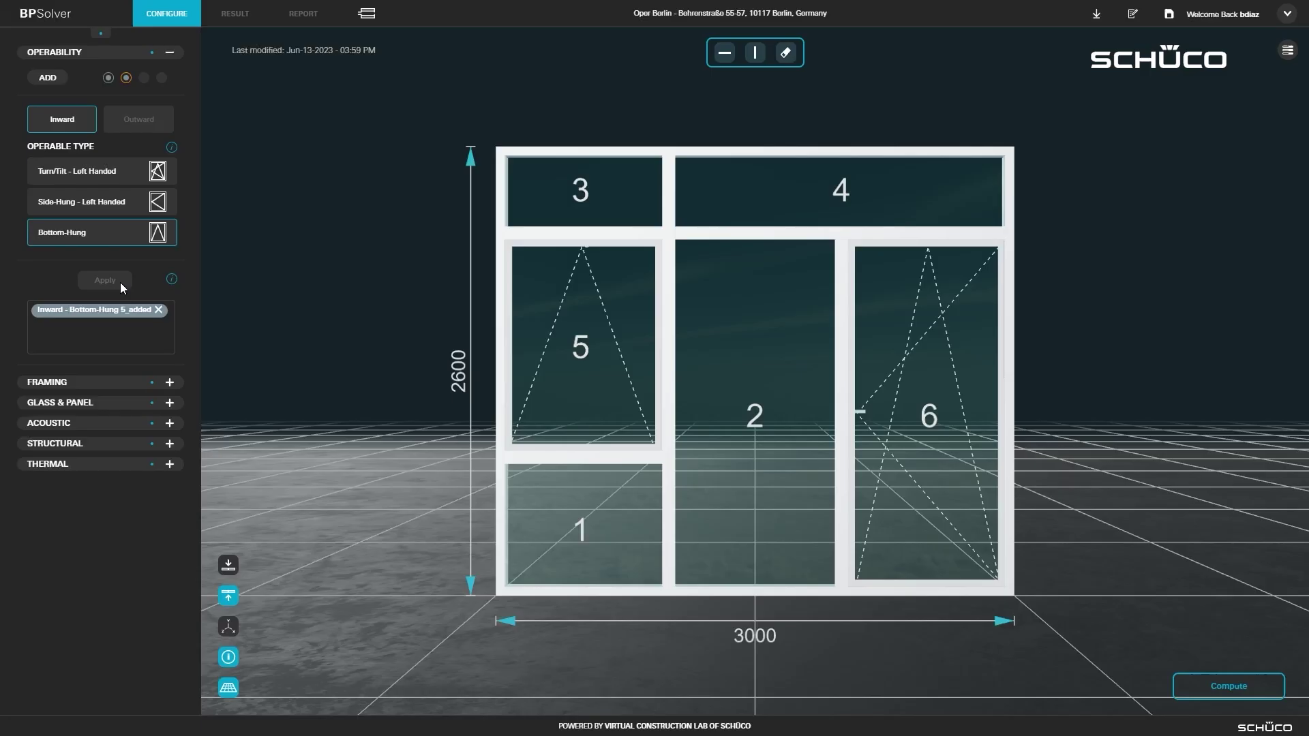
Switch framing to the AWS 75 BS.SI+ series and browse the outer frame profiles
{"action": "left_click", "coordinate": [124, 389]}
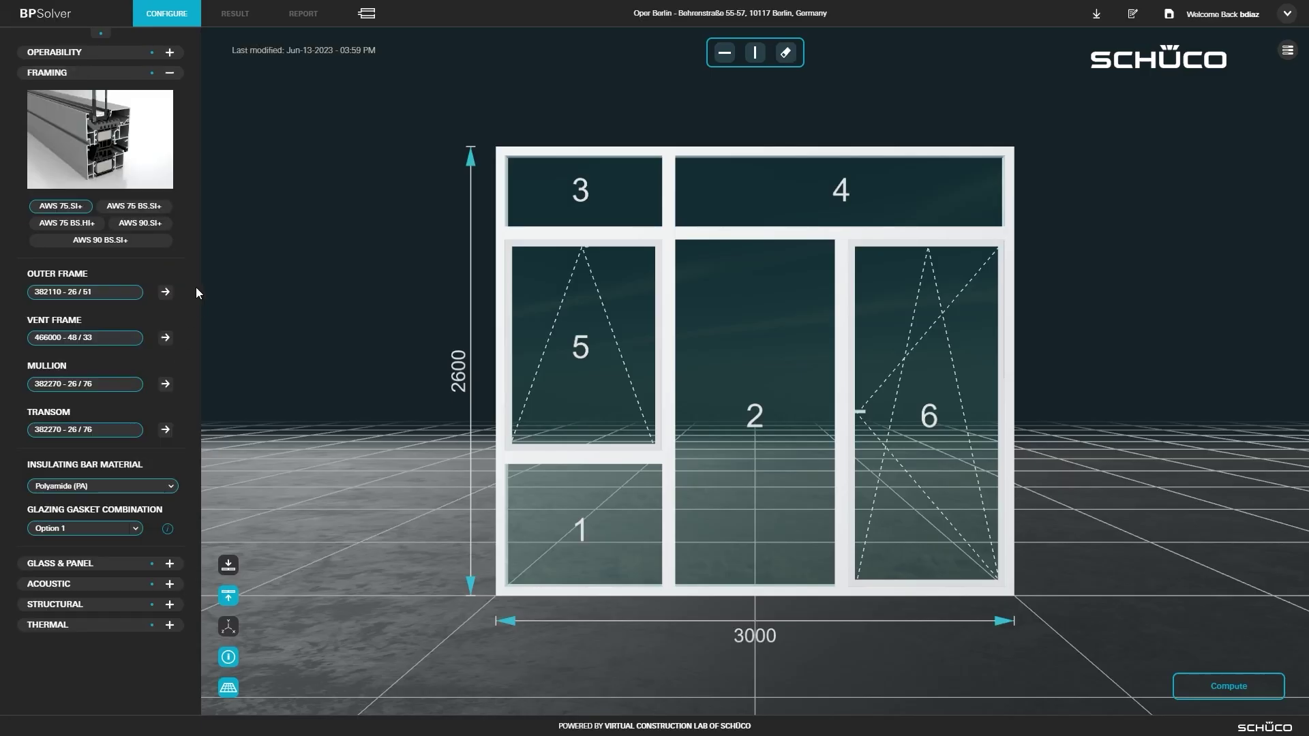
{"action": "left_click", "coordinate": [124, 208]}
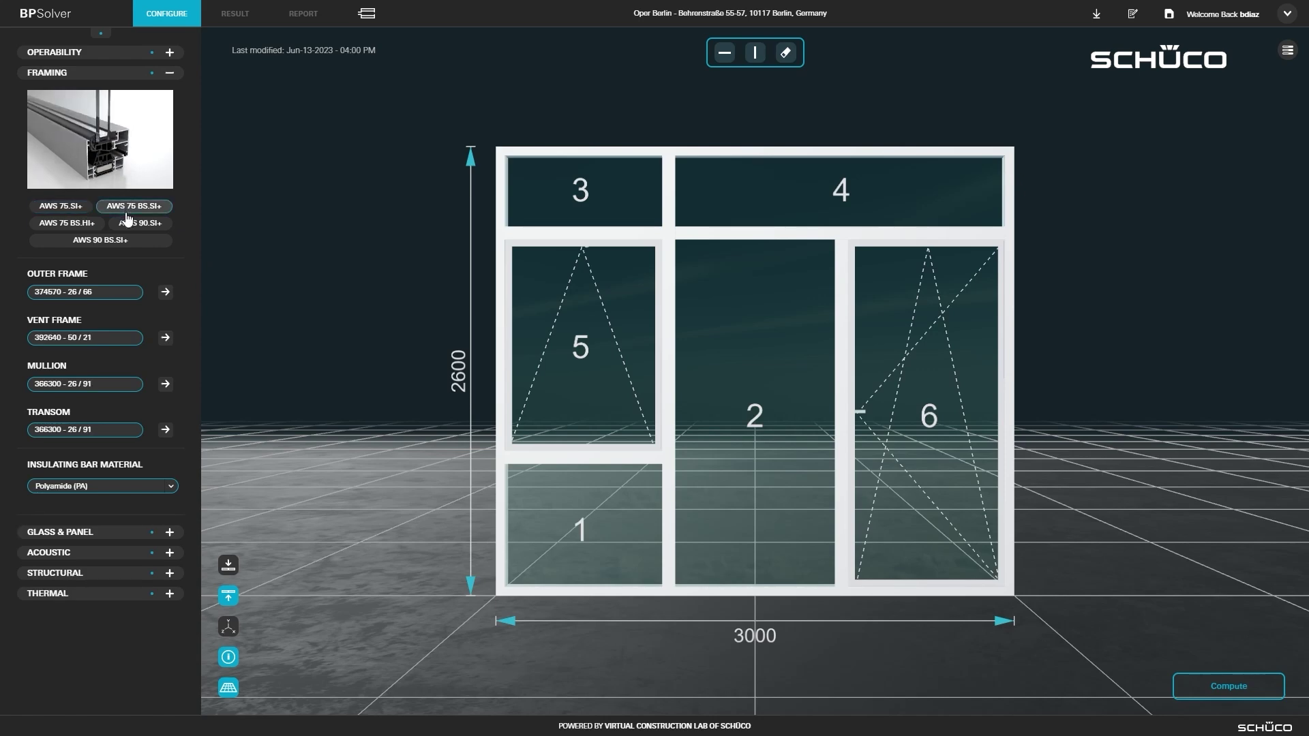
{"action": "left_click", "coordinate": [165, 294]}
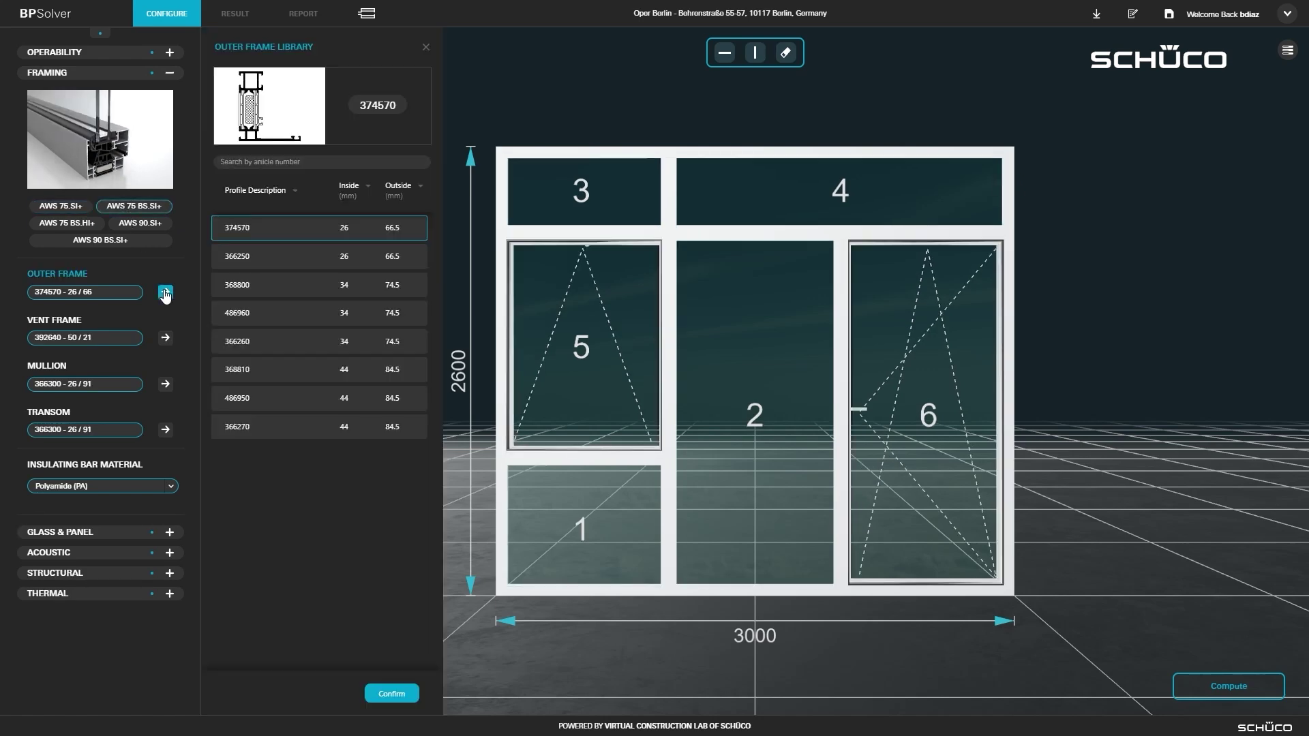
{"action": "left_click", "coordinate": [290, 287]}
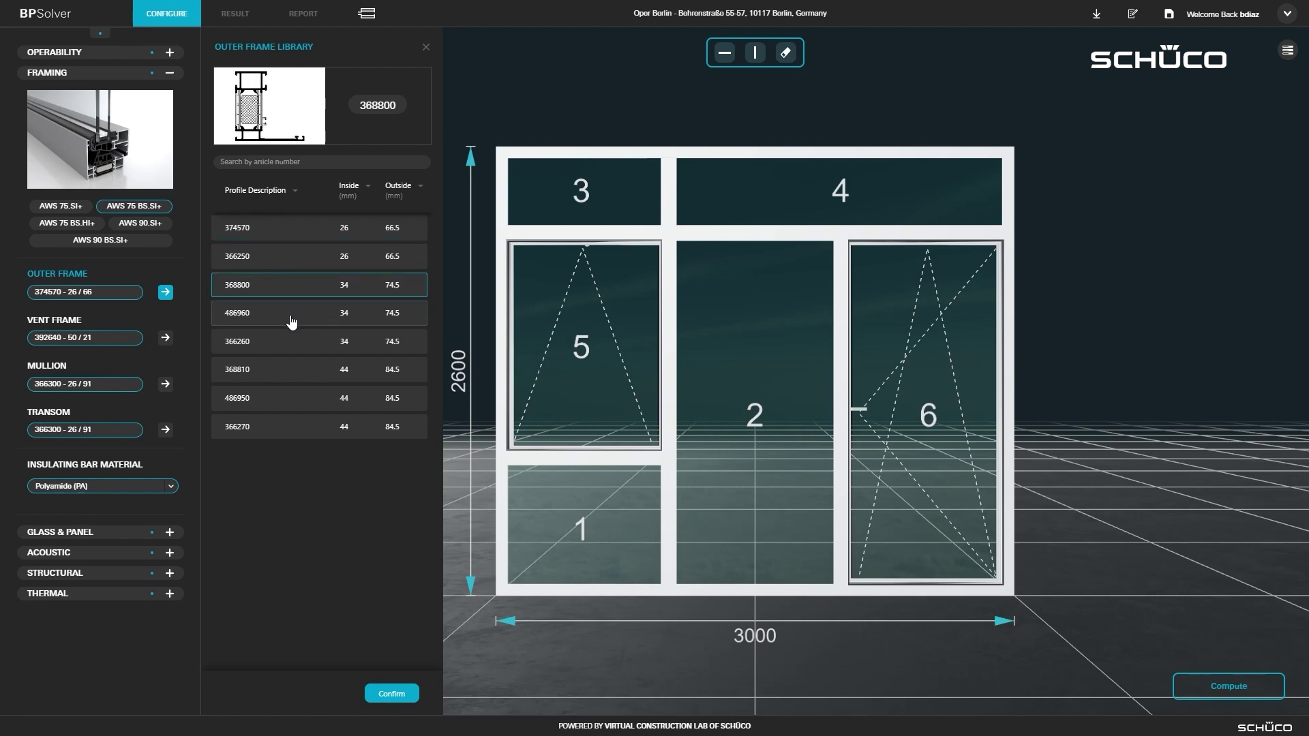
{"action": "left_click", "coordinate": [292, 322]}
Review the vent frame and mullion profile libraries and open the insulating bar material list
{"action": "left_click", "coordinate": [165, 339]}
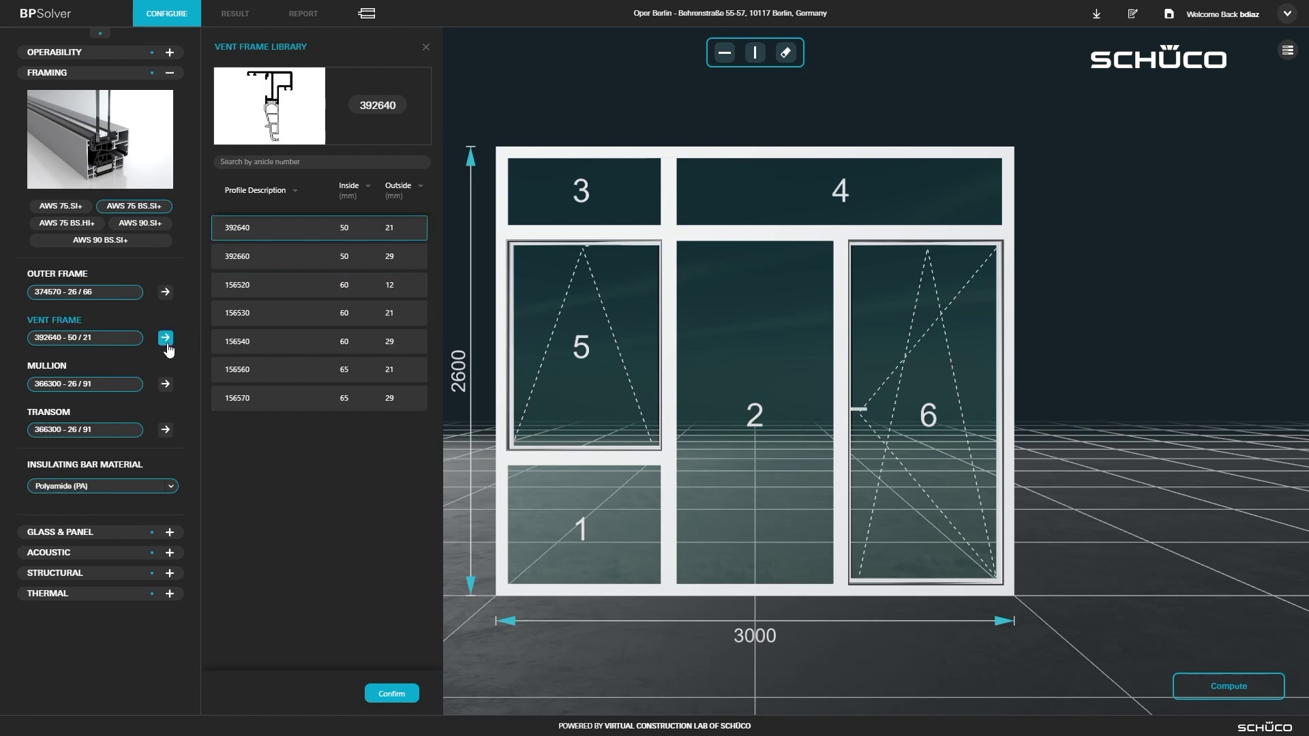
{"action": "left_click", "coordinate": [290, 163]}
{"action": "type", "text": "39"}
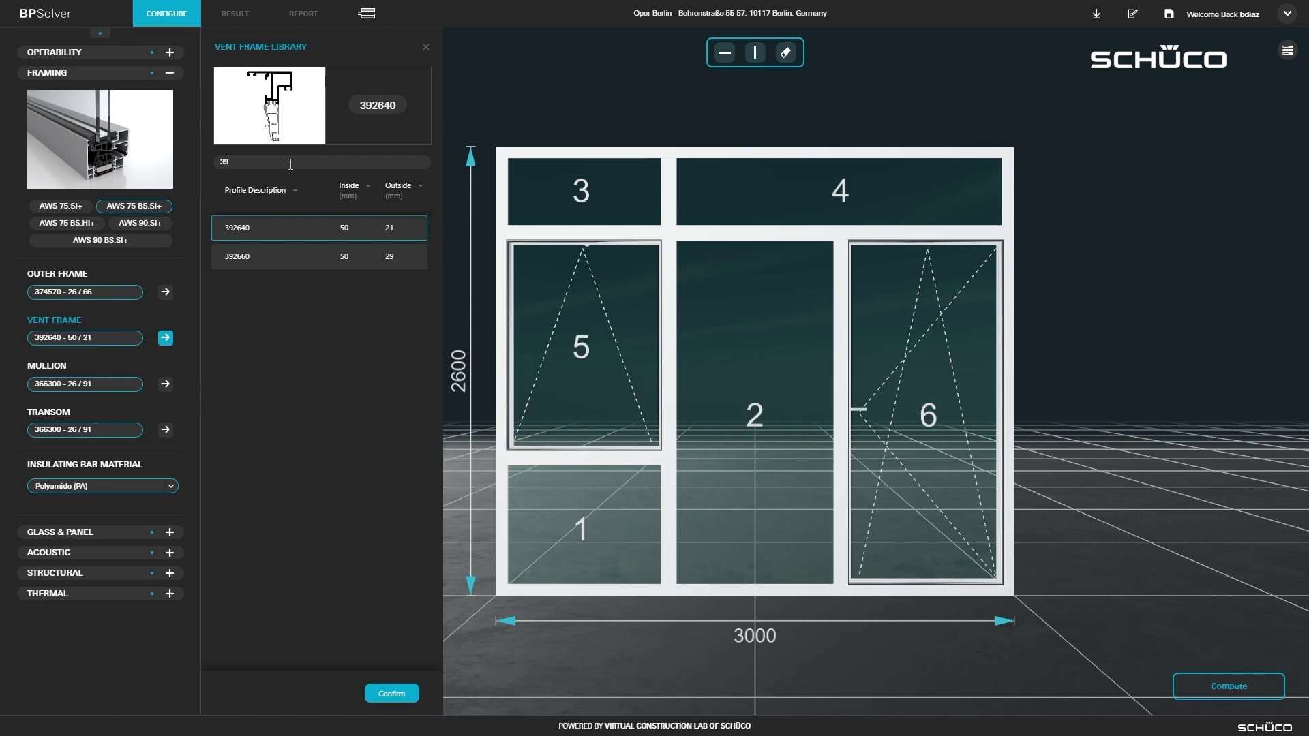
{"action": "left_click", "coordinate": [165, 384]}
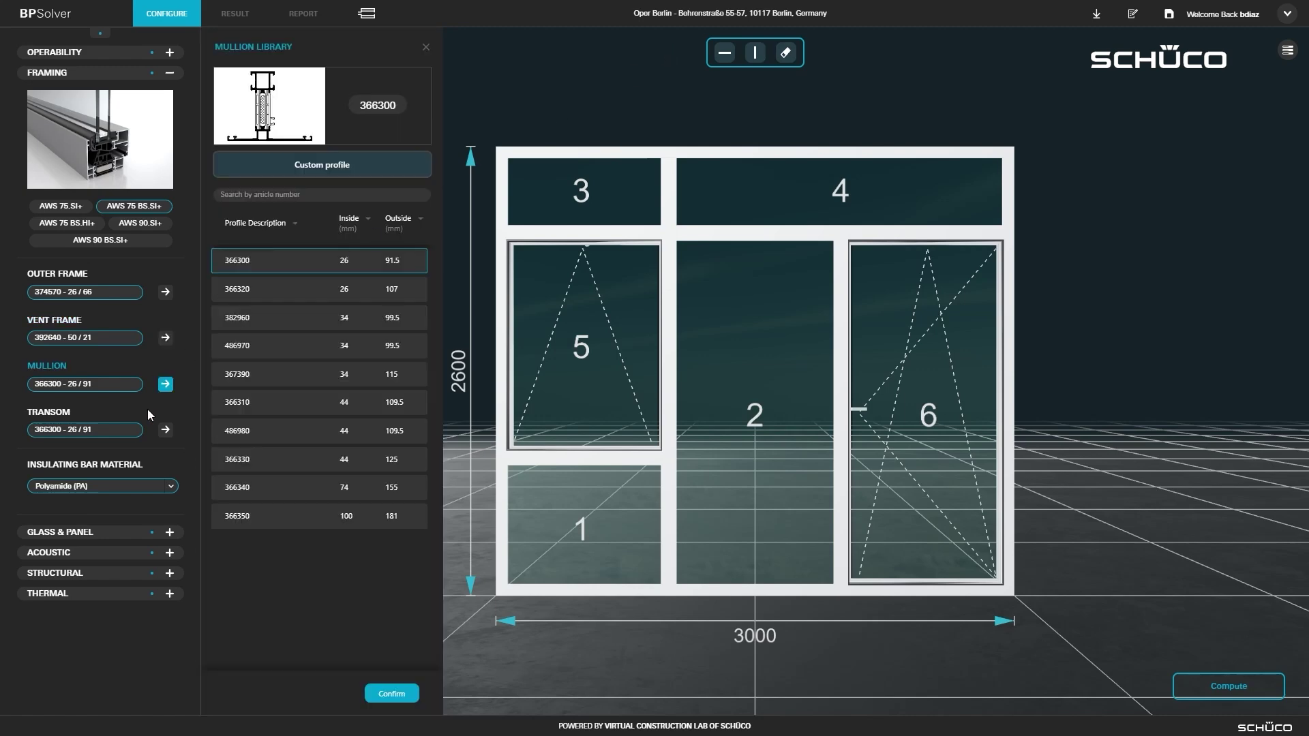
{"action": "left_click", "coordinate": [169, 486]}
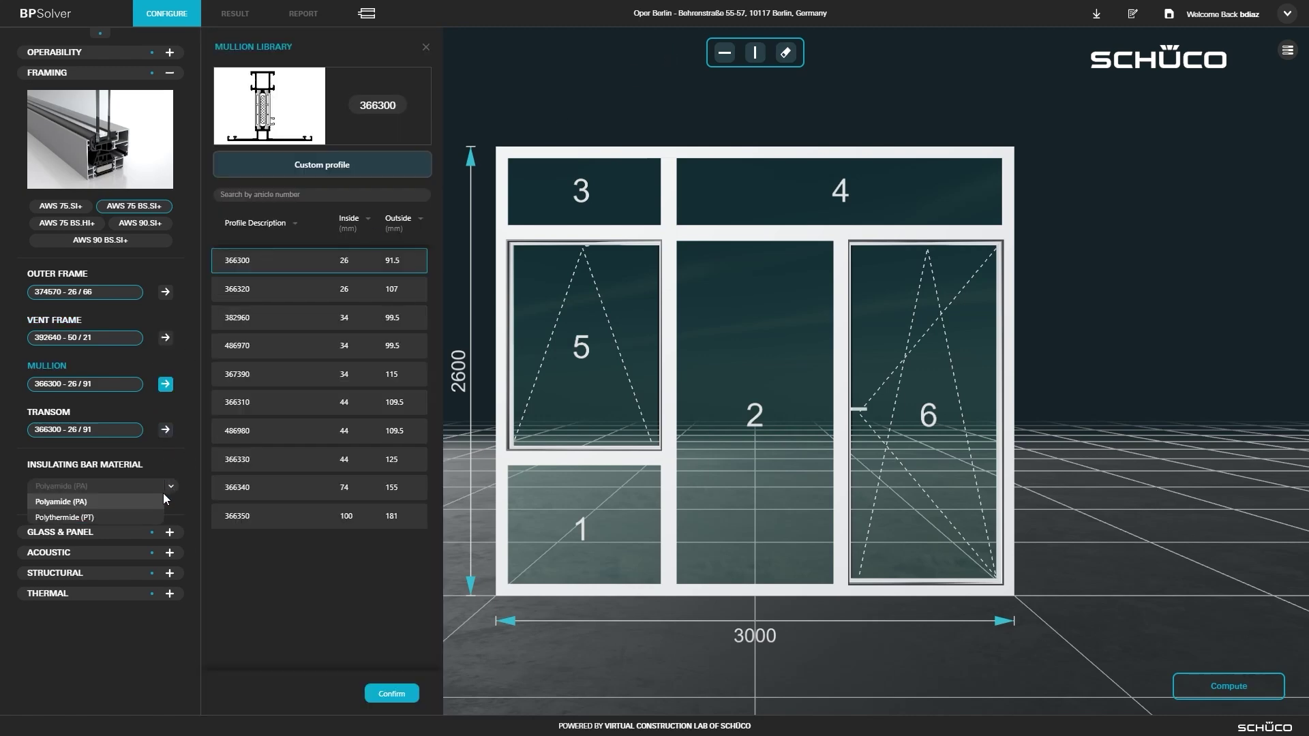
Set the insulating bar to Polythermide (PT) and browse the glass library's triple and new-glass options
{"action": "left_click", "coordinate": [98, 520]}
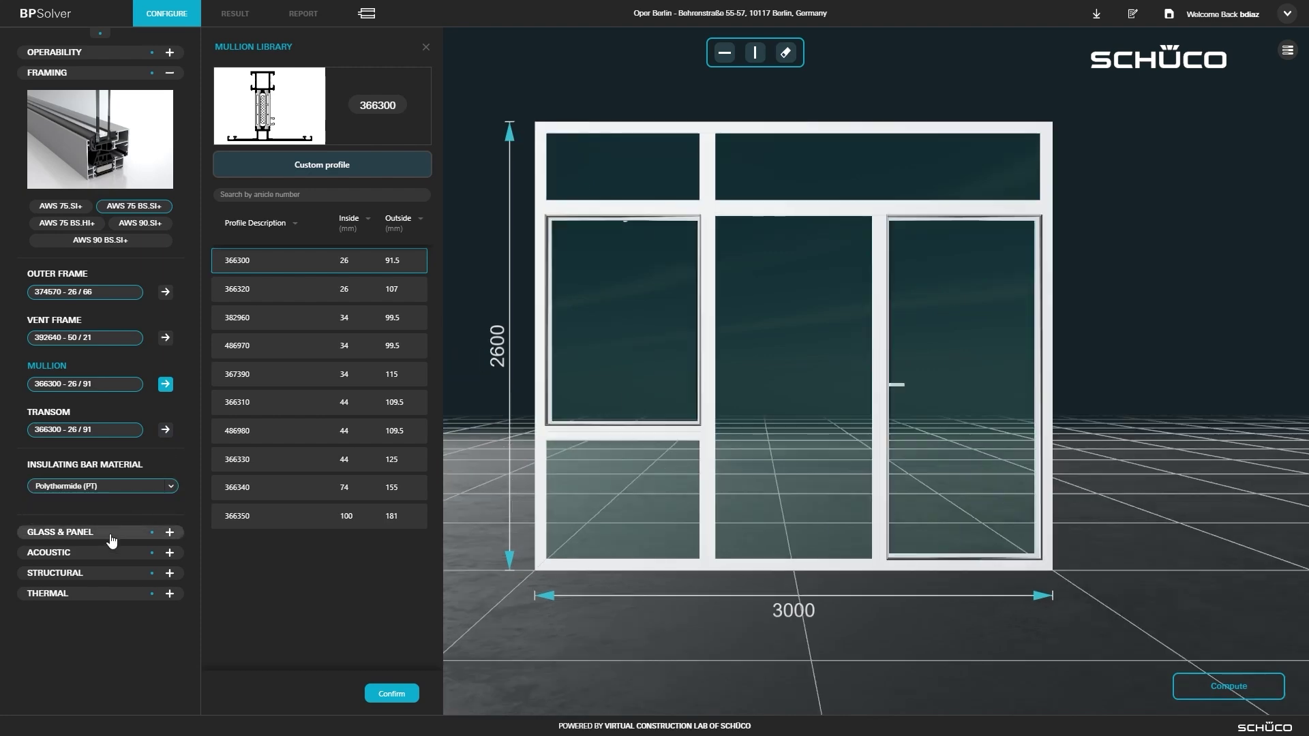
{"action": "left_click", "coordinate": [109, 536]}
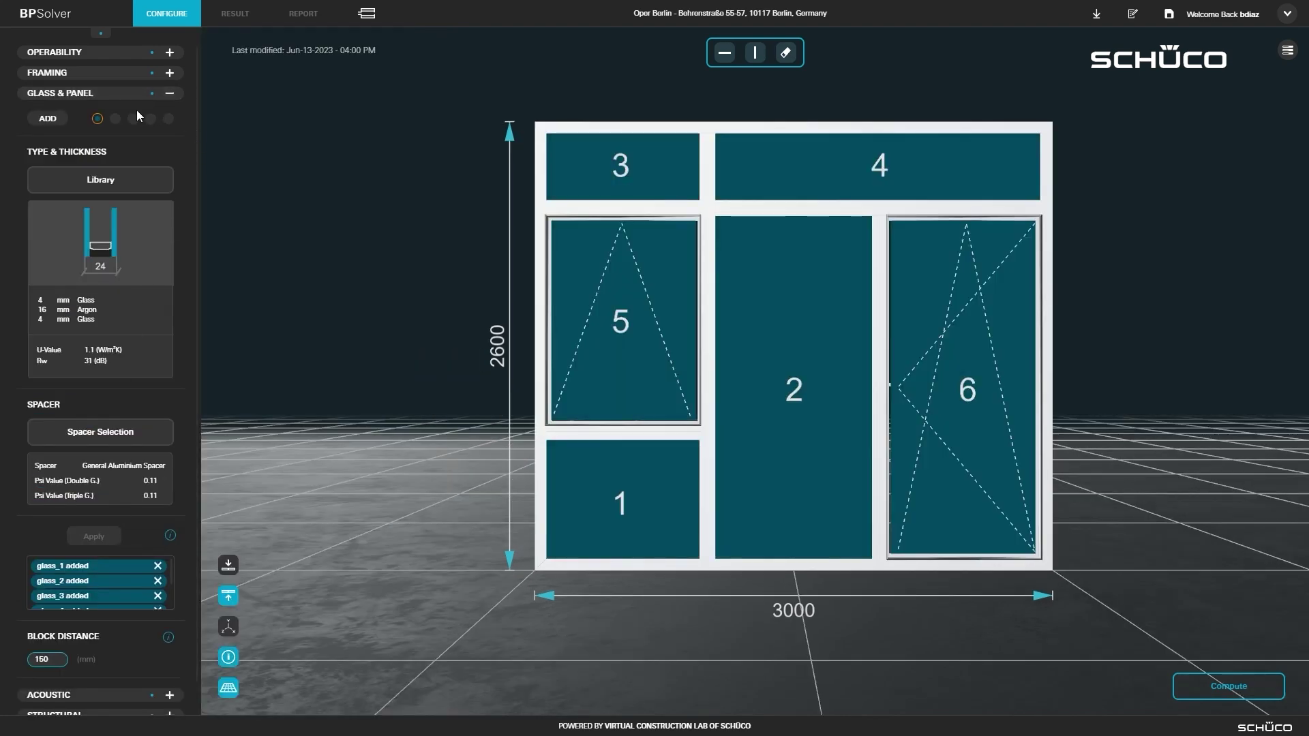
{"action": "left_click", "coordinate": [132, 193]}
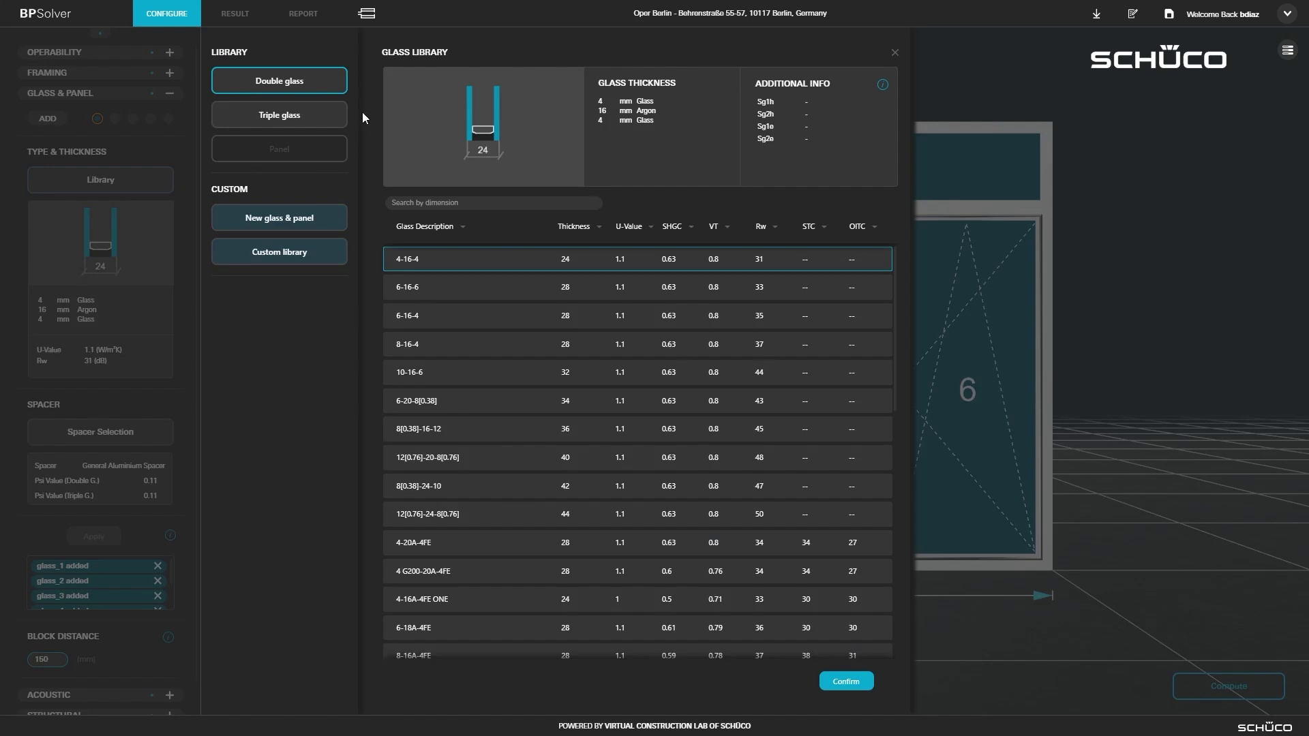
{"action": "left_click", "coordinate": [302, 116]}
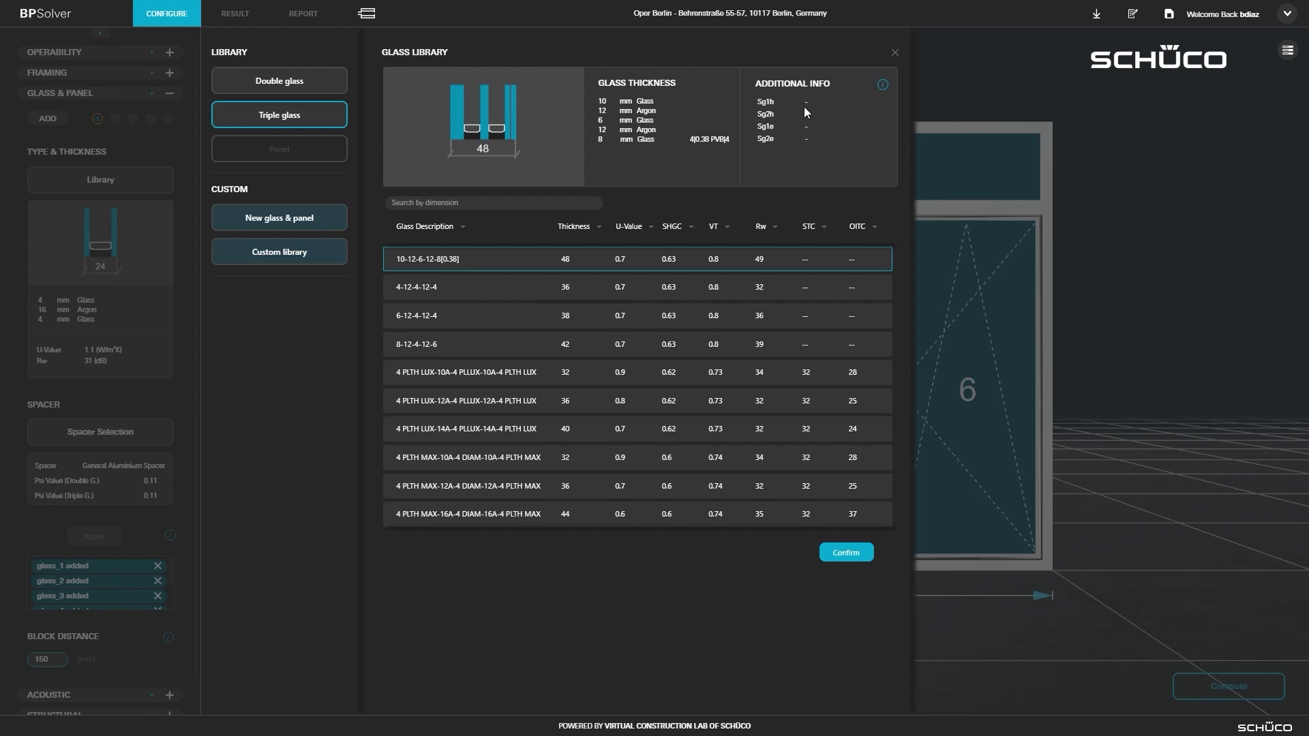
{"action": "left_click", "coordinate": [277, 226]}
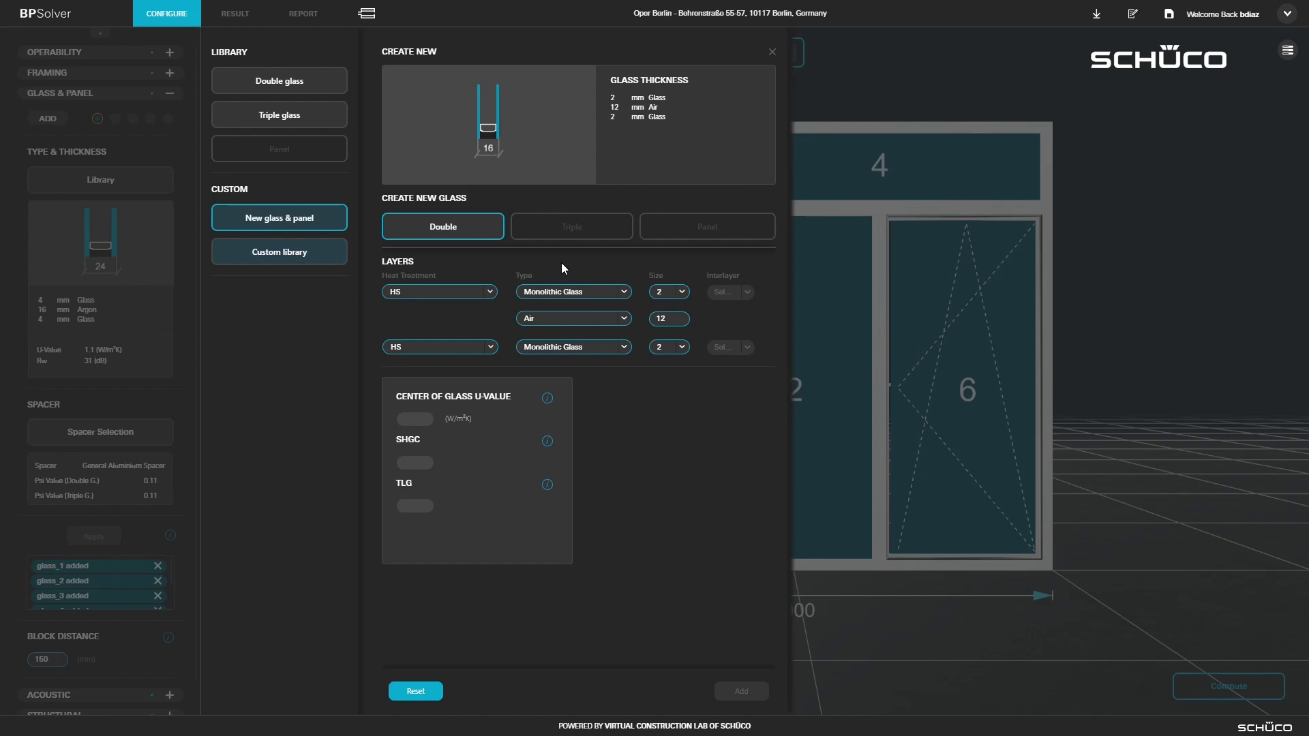
{"action": "left_click", "coordinate": [772, 55]}
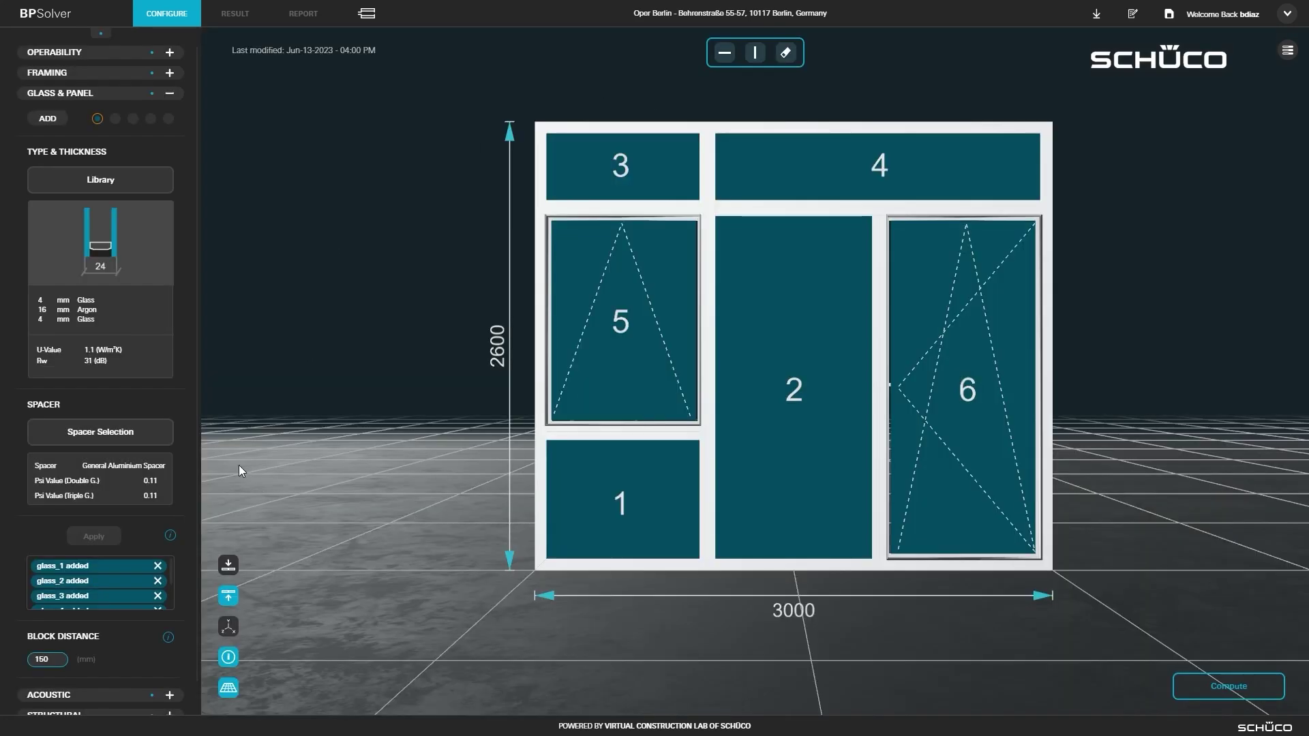
Browse the Edgetech, Fenzi, IGK and Kömmerling spacers, then close the spacer library unchanged
{"action": "left_click", "coordinate": [101, 432]}
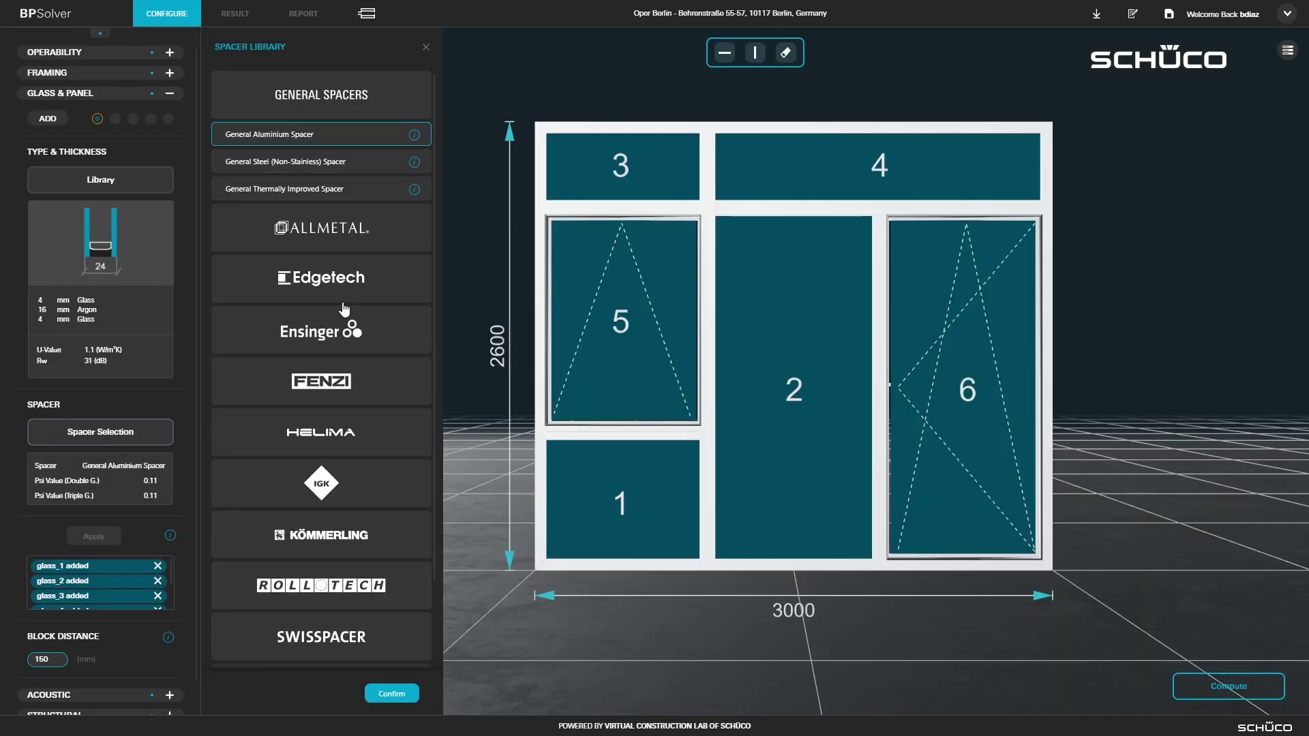
{"action": "left_click", "coordinate": [344, 302]}
{"action": "left_click", "coordinate": [341, 406]}
{"action": "left_click", "coordinate": [341, 447]}
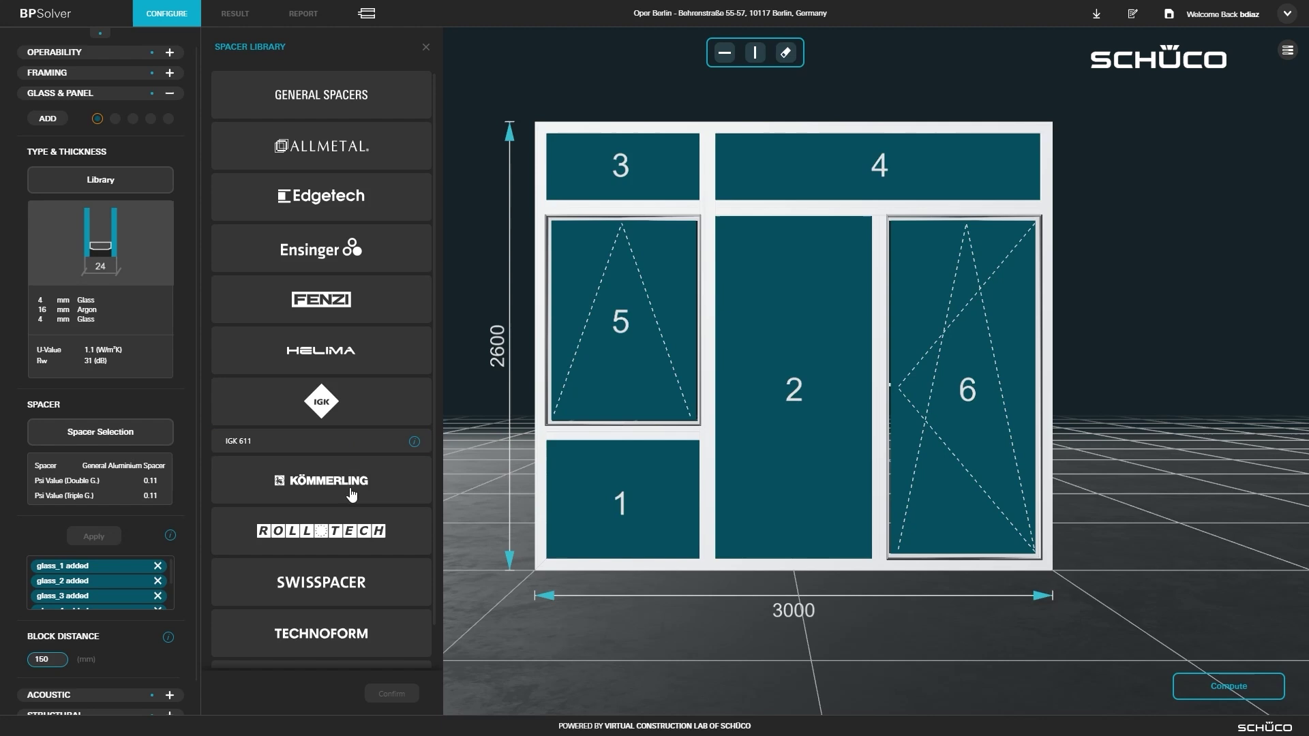
{"action": "left_click", "coordinate": [352, 495]}
{"action": "left_click", "coordinate": [425, 46]}
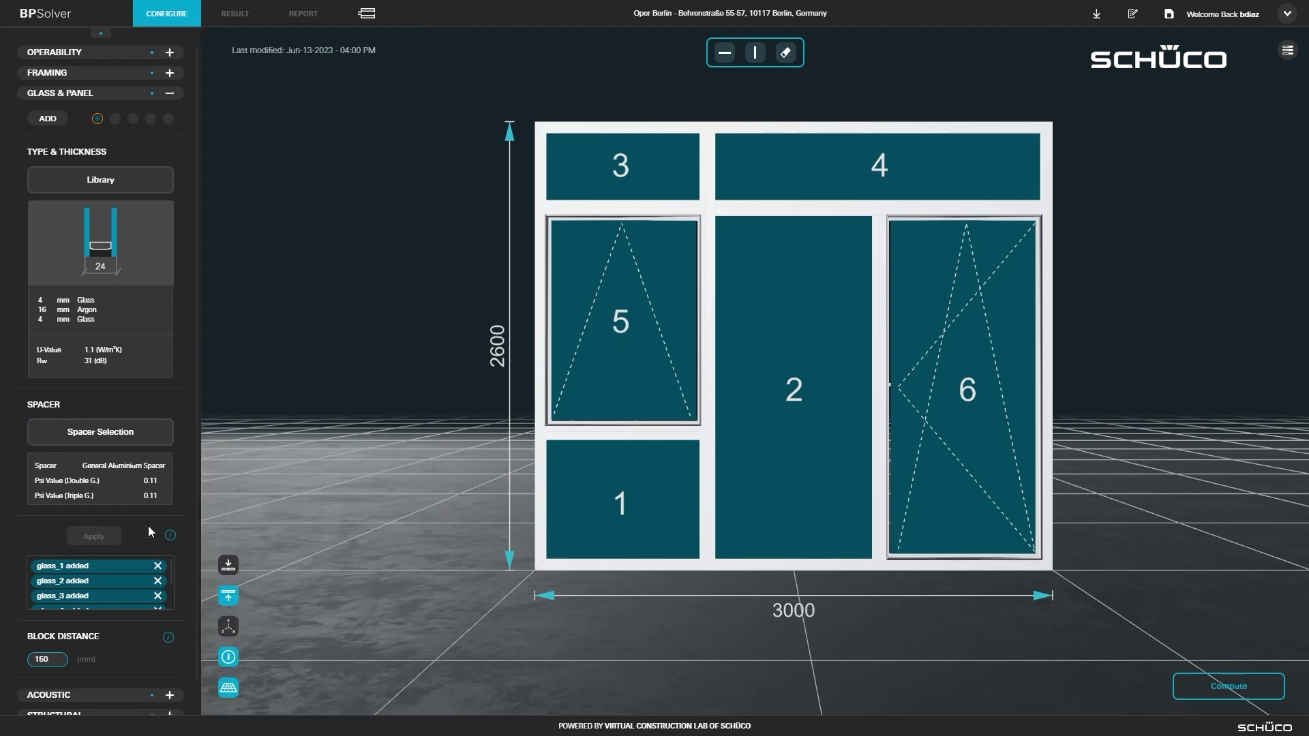
{"action": "scroll", "coordinate": [150, 532], "scroll_direction": "down", "scroll_amount": 1}
{"action": "mouse_move", "coordinate": [168, 637]}
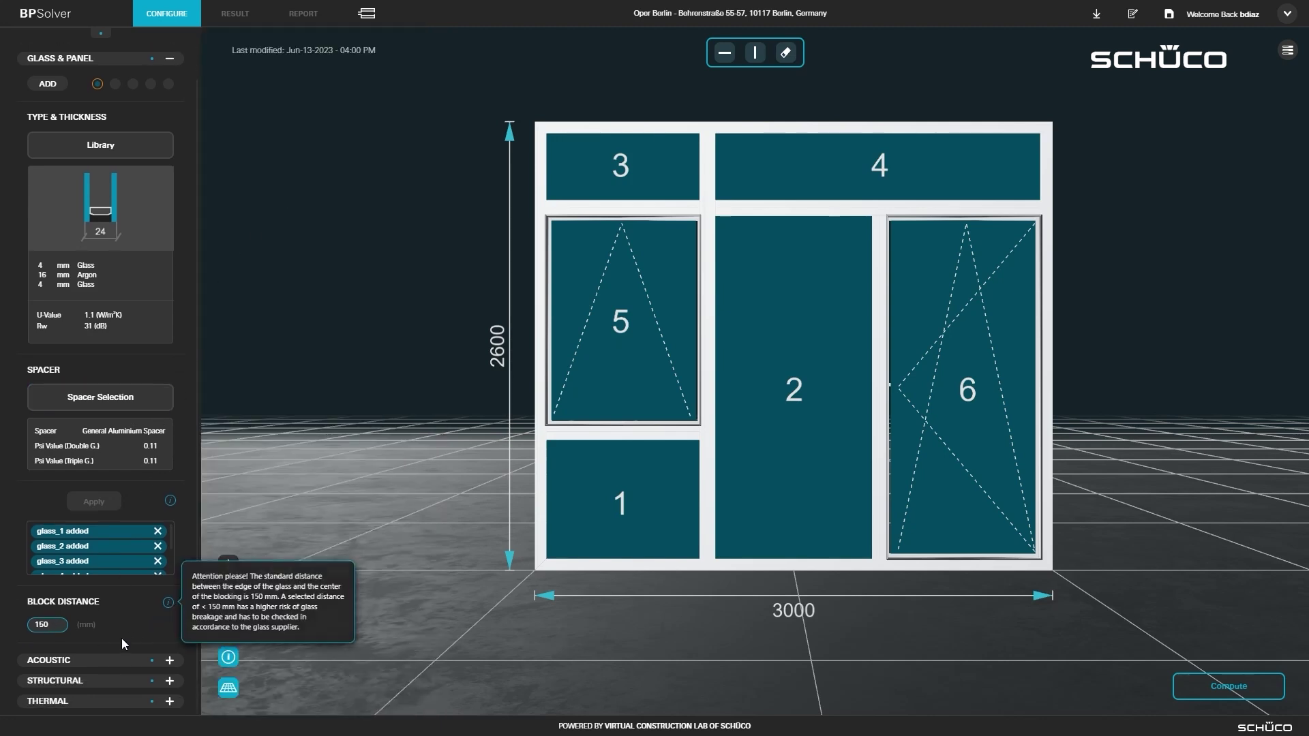
Keep European Standard as the acoustic calculation method
{"action": "left_click", "coordinate": [102, 661]}
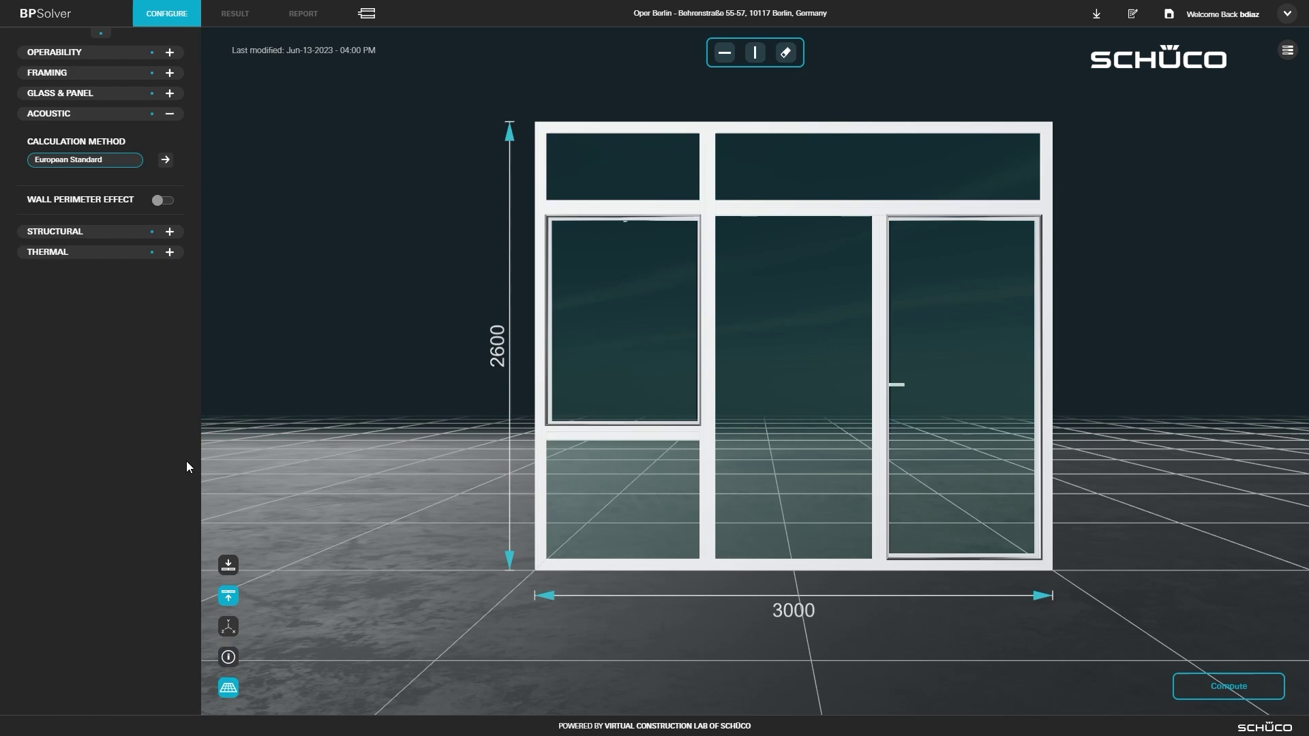
{"action": "left_click", "coordinate": [165, 159]}
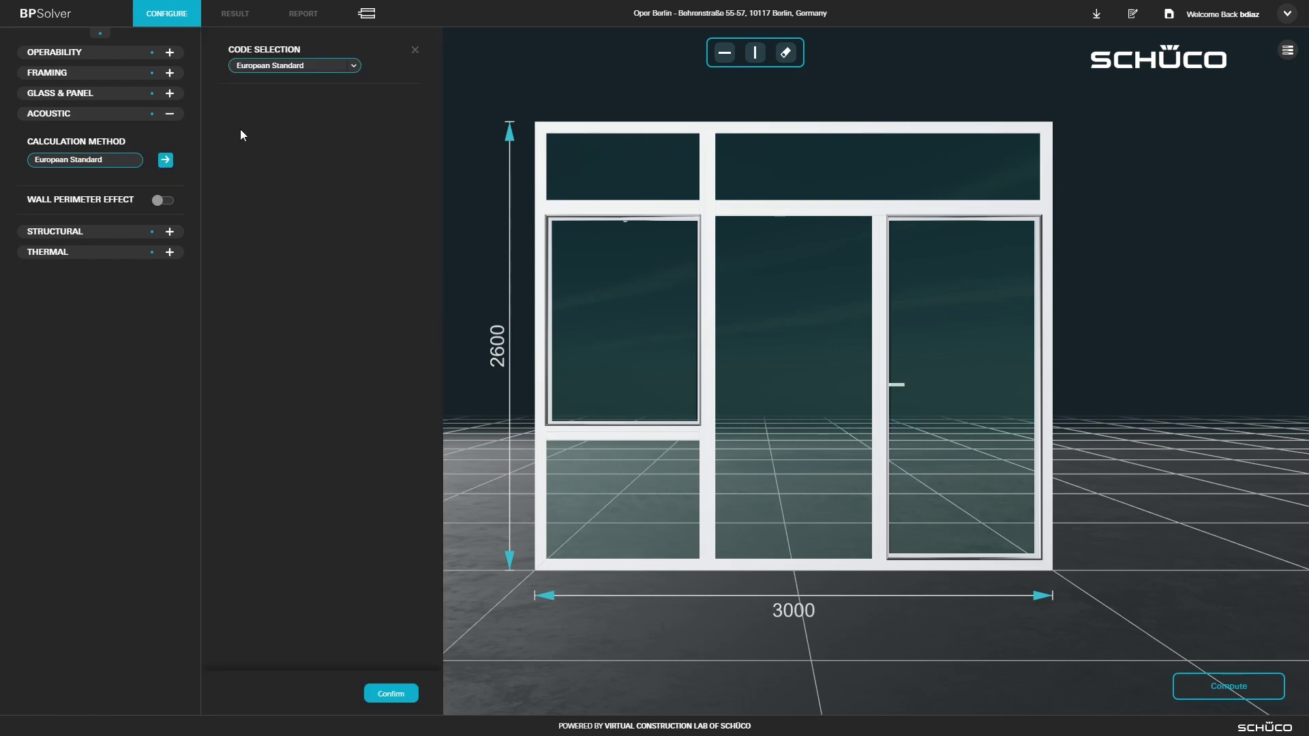
{"action": "left_click", "coordinate": [354, 69]}
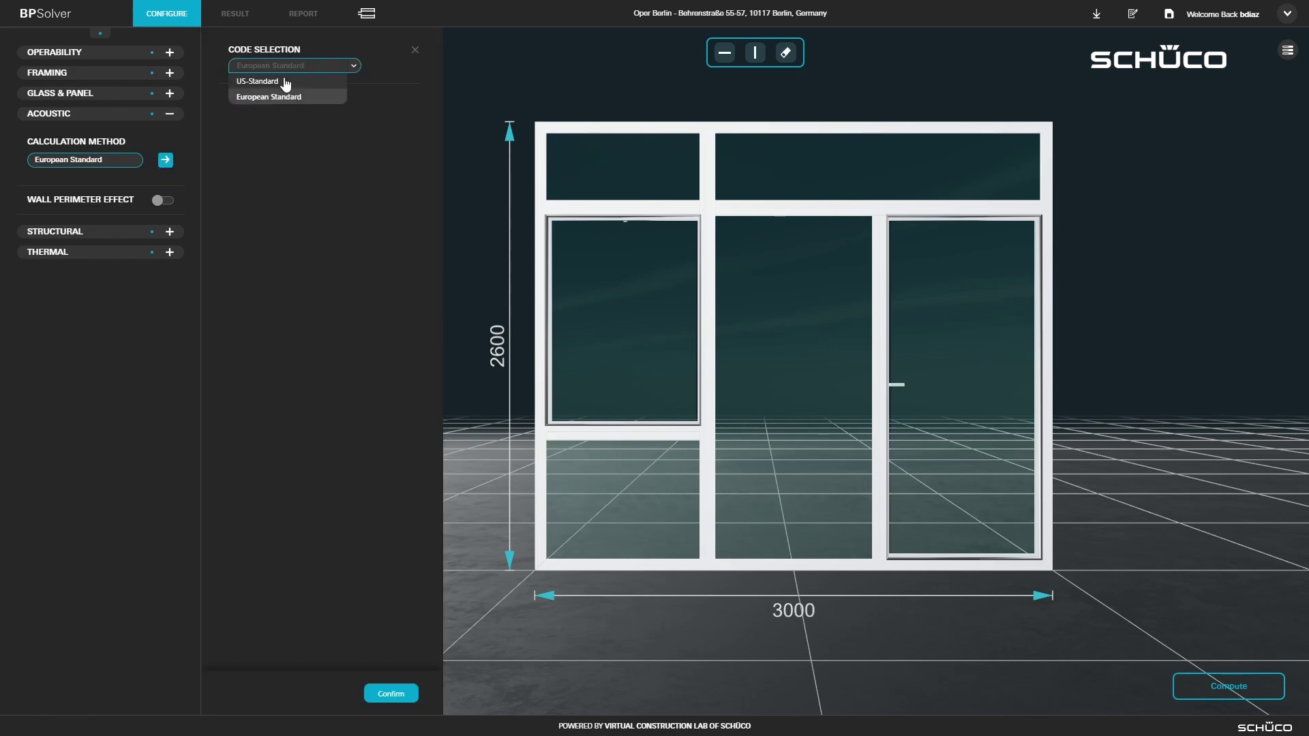
{"action": "left_click", "coordinate": [337, 181]}
{"action": "left_click", "coordinate": [406, 706]}
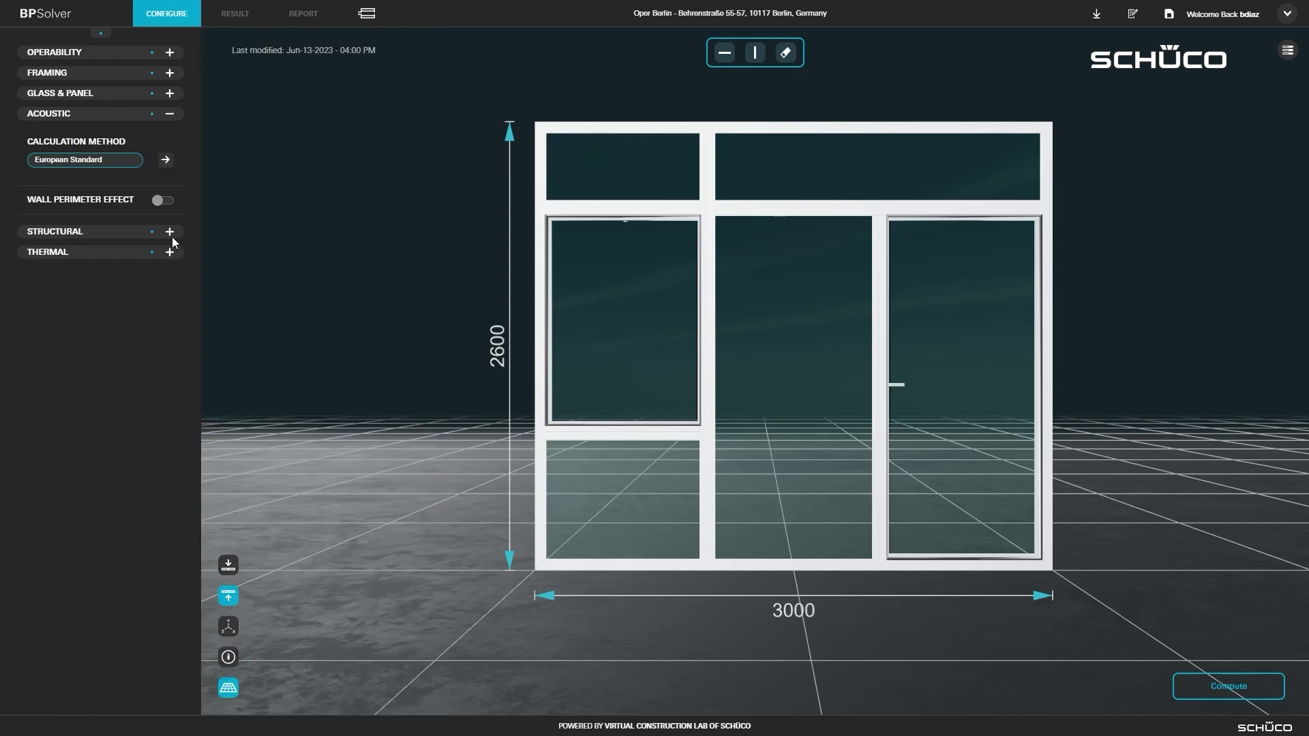
Turn on wall perimeter effect with a 101.6 mm solid concrete wall and enter the wall dimensions
{"action": "left_click", "coordinate": [162, 201]}
{"action": "left_click", "coordinate": [123, 247]}
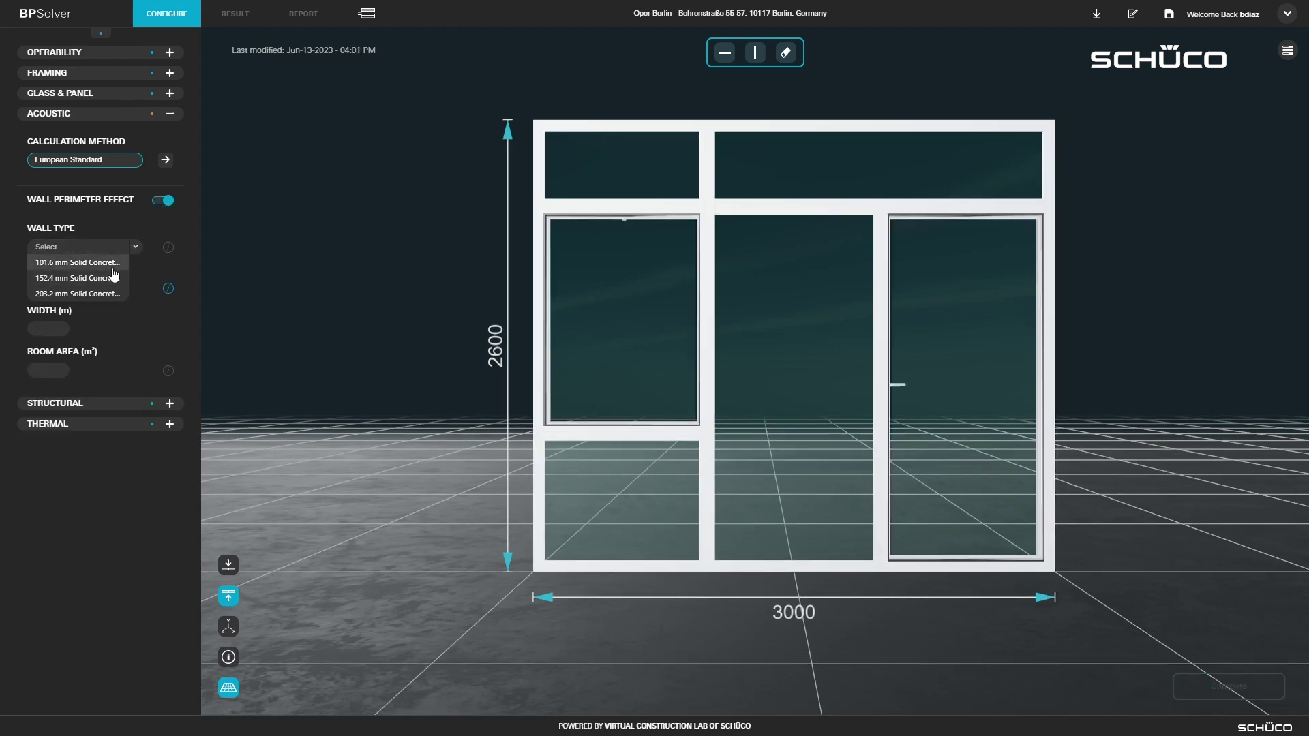
{"action": "left_click", "coordinate": [75, 259]}
{"action": "left_click", "coordinate": [55, 287]}
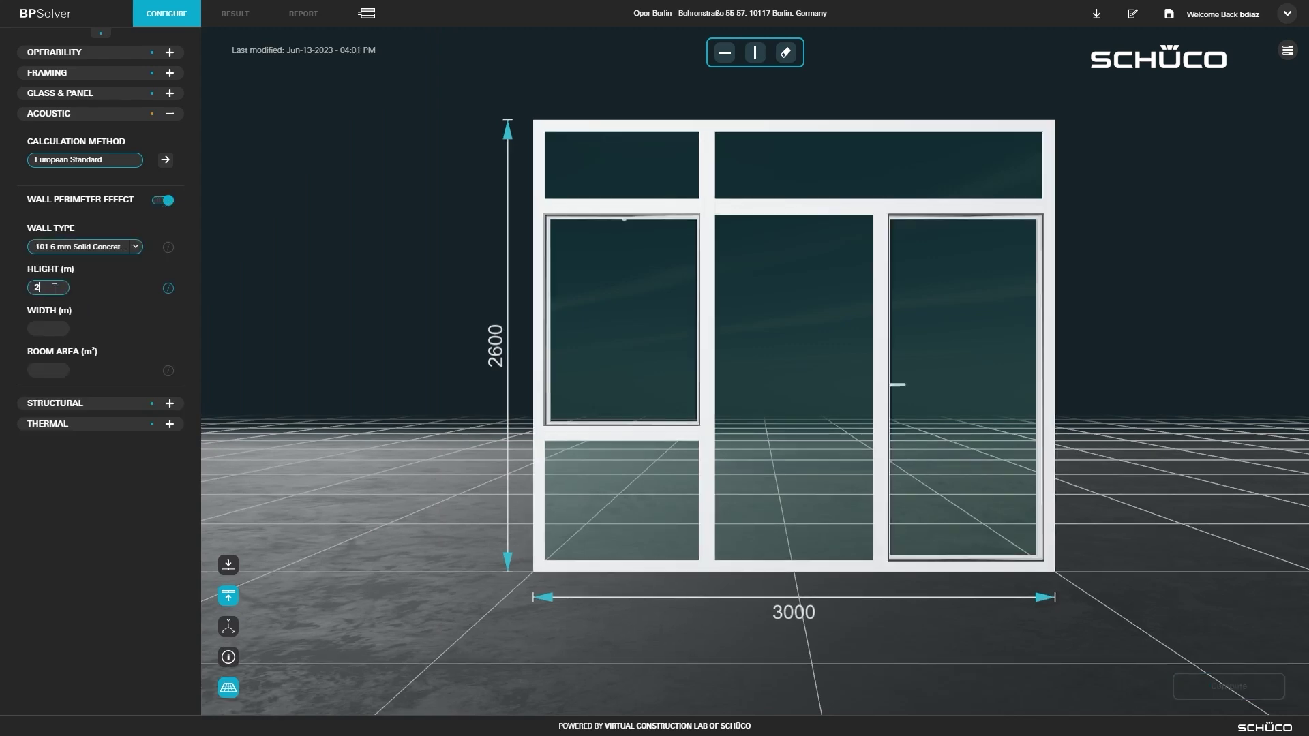
{"action": "type", "text": "3.220"}
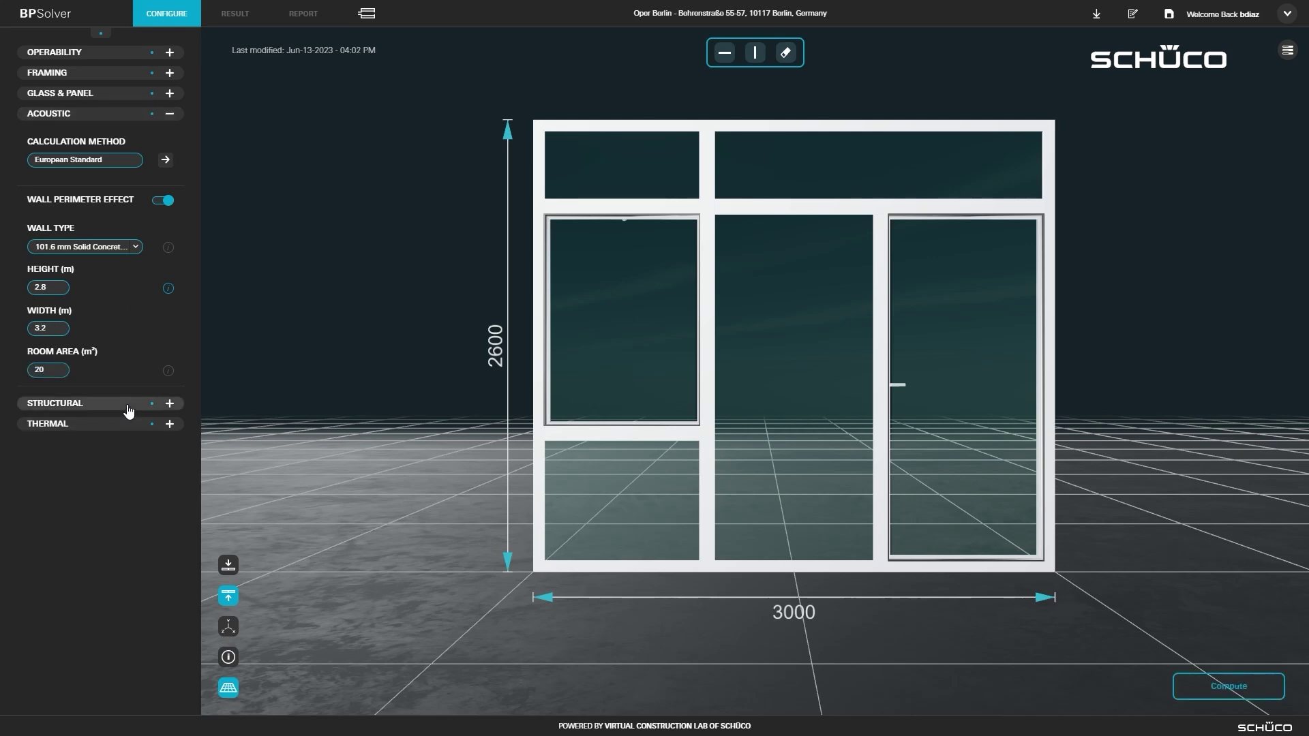
Choose the DIN EN 1991-1-4 wind load code with terrain category III
{"action": "left_click", "coordinate": [127, 404]}
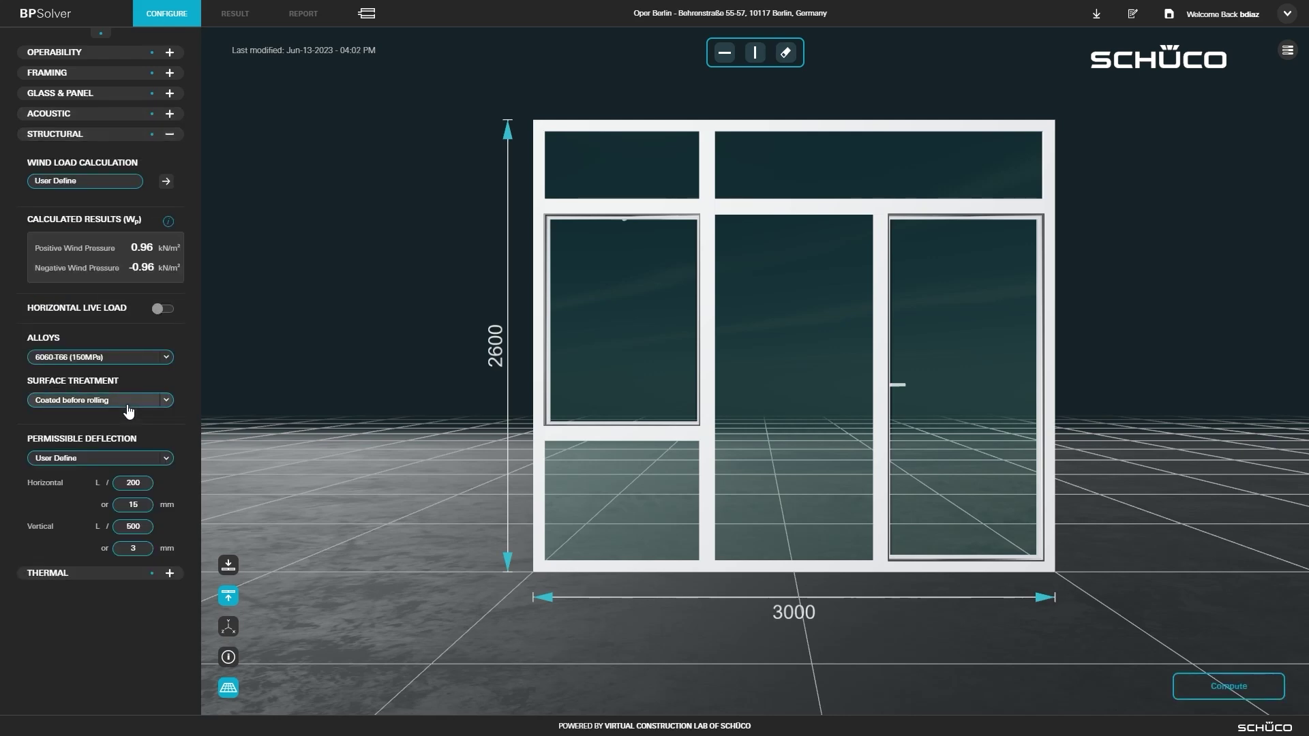
{"action": "left_click", "coordinate": [167, 182]}
{"action": "left_click", "coordinate": [383, 66]}
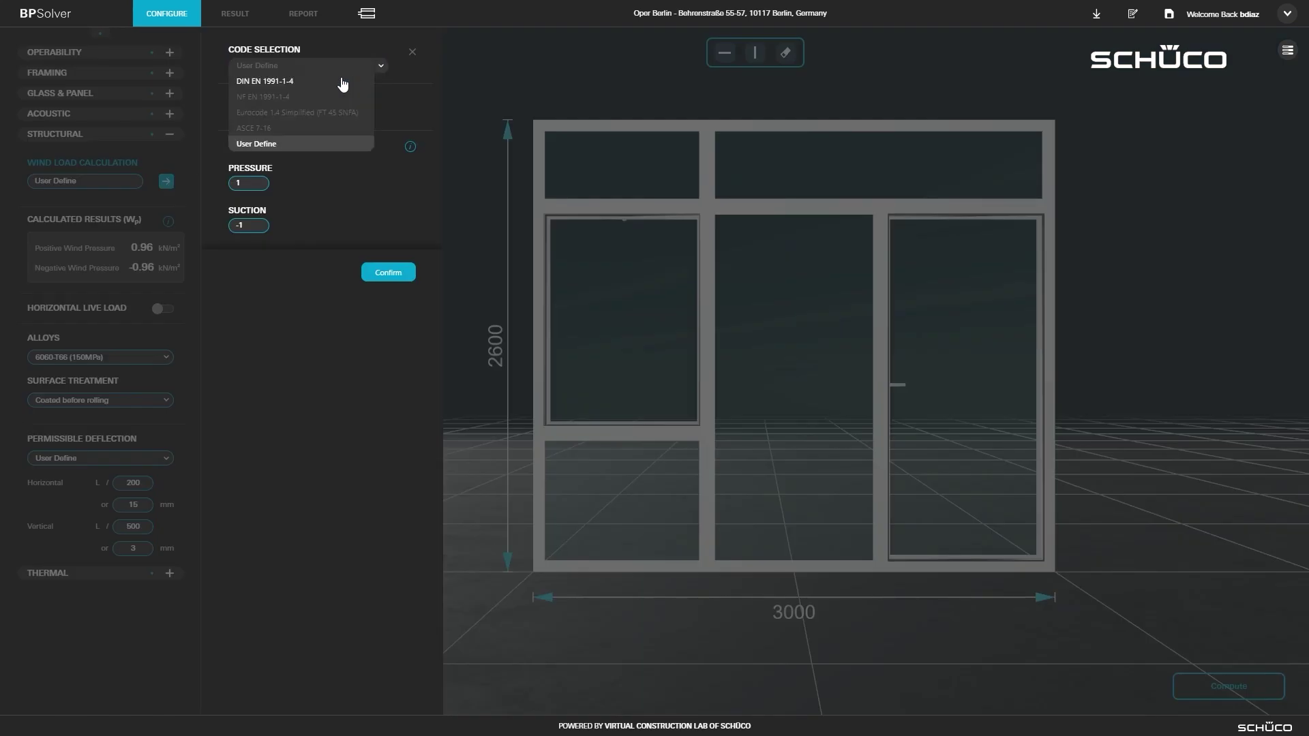
{"action": "left_click", "coordinate": [282, 81]}
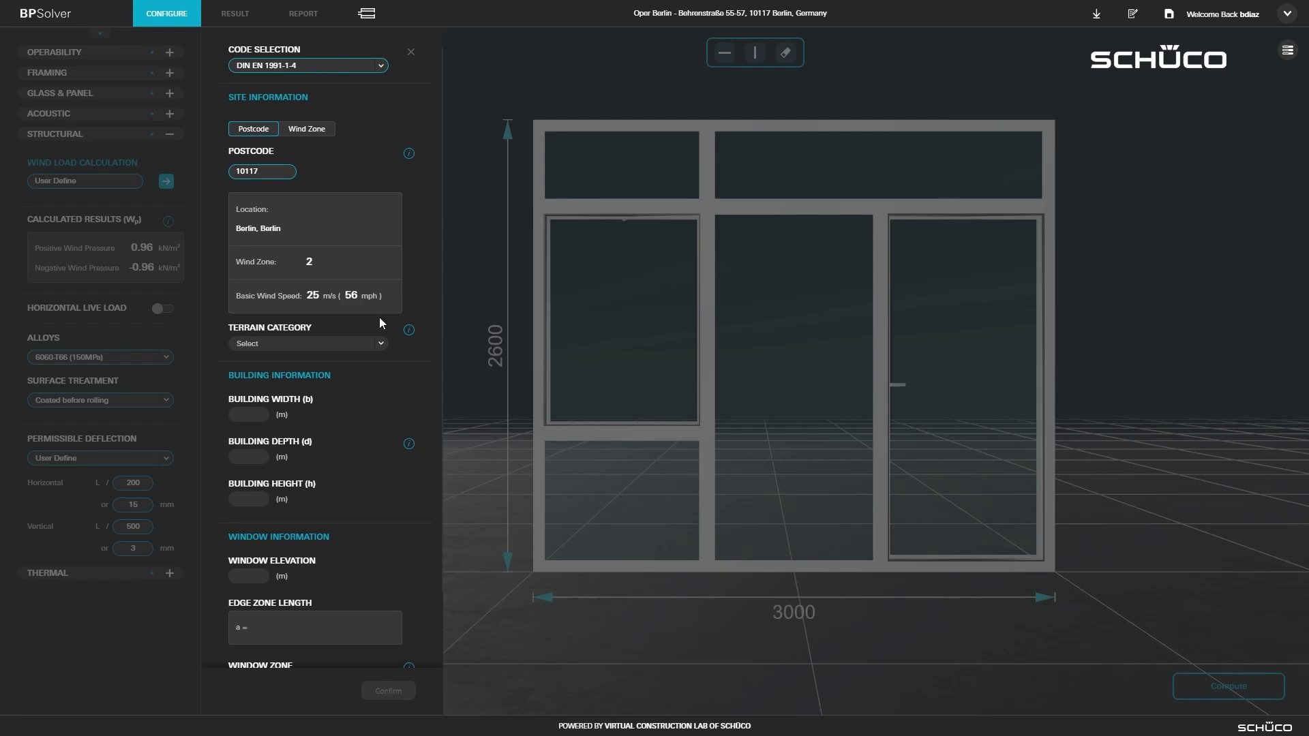
{"action": "left_click", "coordinate": [244, 342]}
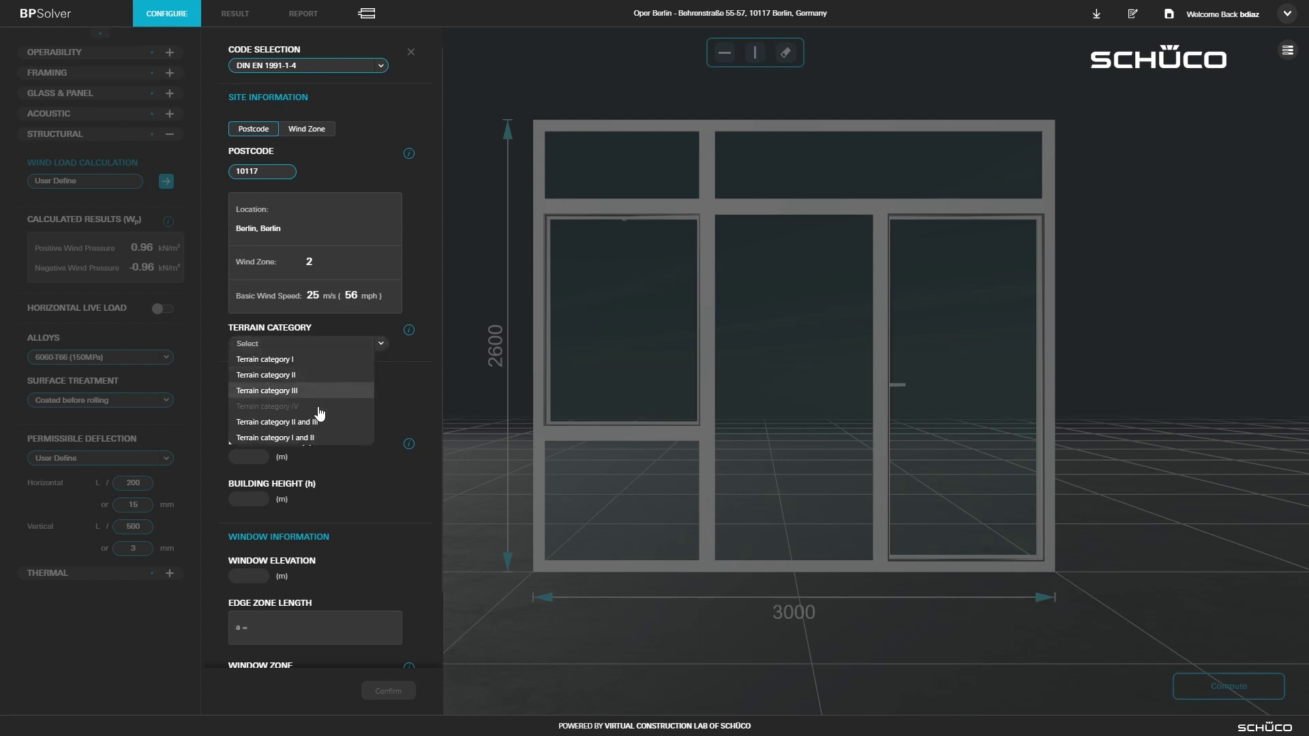
{"action": "left_click", "coordinate": [300, 390]}
Enter building dimensions 20, 50 and 20 m and a 2 m window elevation
{"action": "type", "text": "20"}
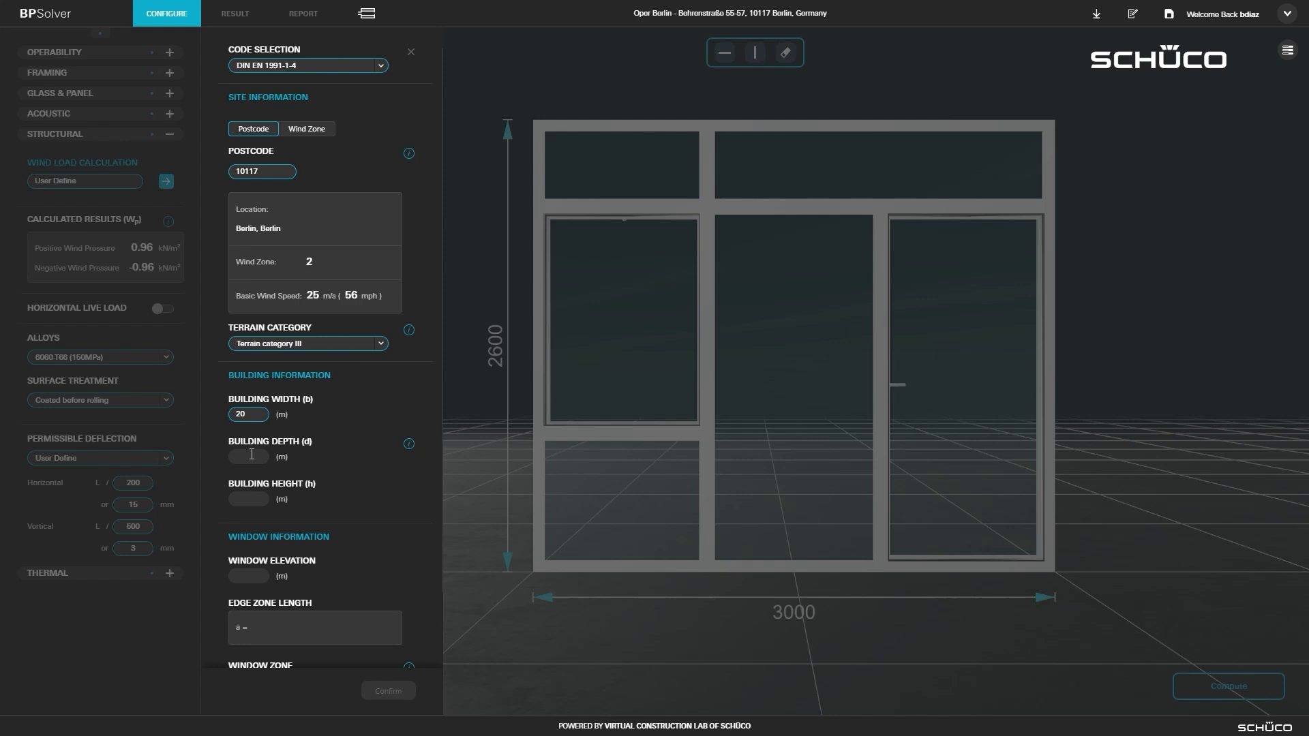
{"action": "left_click", "coordinate": [252, 456]}
{"action": "type", "text": "50"}
{"action": "key", "text": "Tab"}
{"action": "type", "text": "20"}
{"action": "left_click", "coordinate": [257, 575]}
{"action": "type", "text": "2"}
Place the window in Edge Zone (A), turn on internal pressure and confirm
{"action": "scroll", "coordinate": [345, 559], "scroll_direction": "down", "scroll_amount": 2}
{"action": "left_click", "coordinate": [366, 593]}
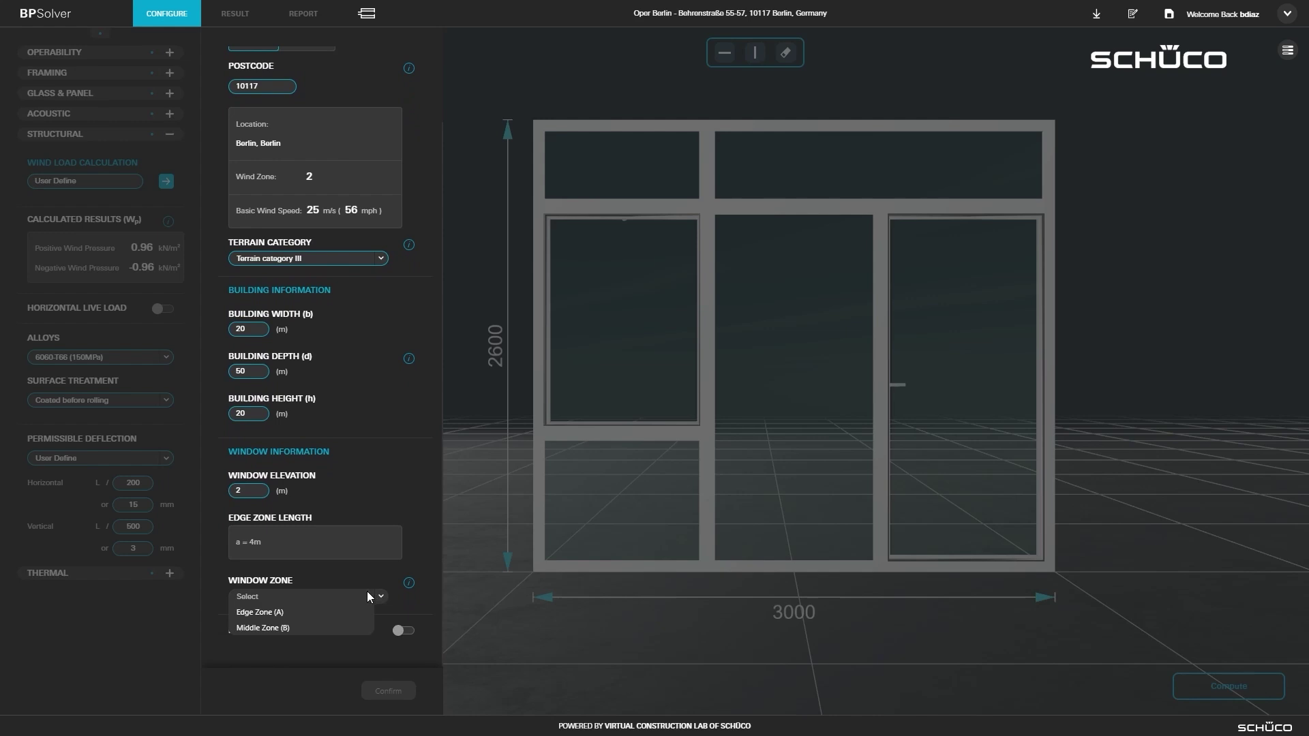
{"action": "left_click", "coordinate": [341, 612]}
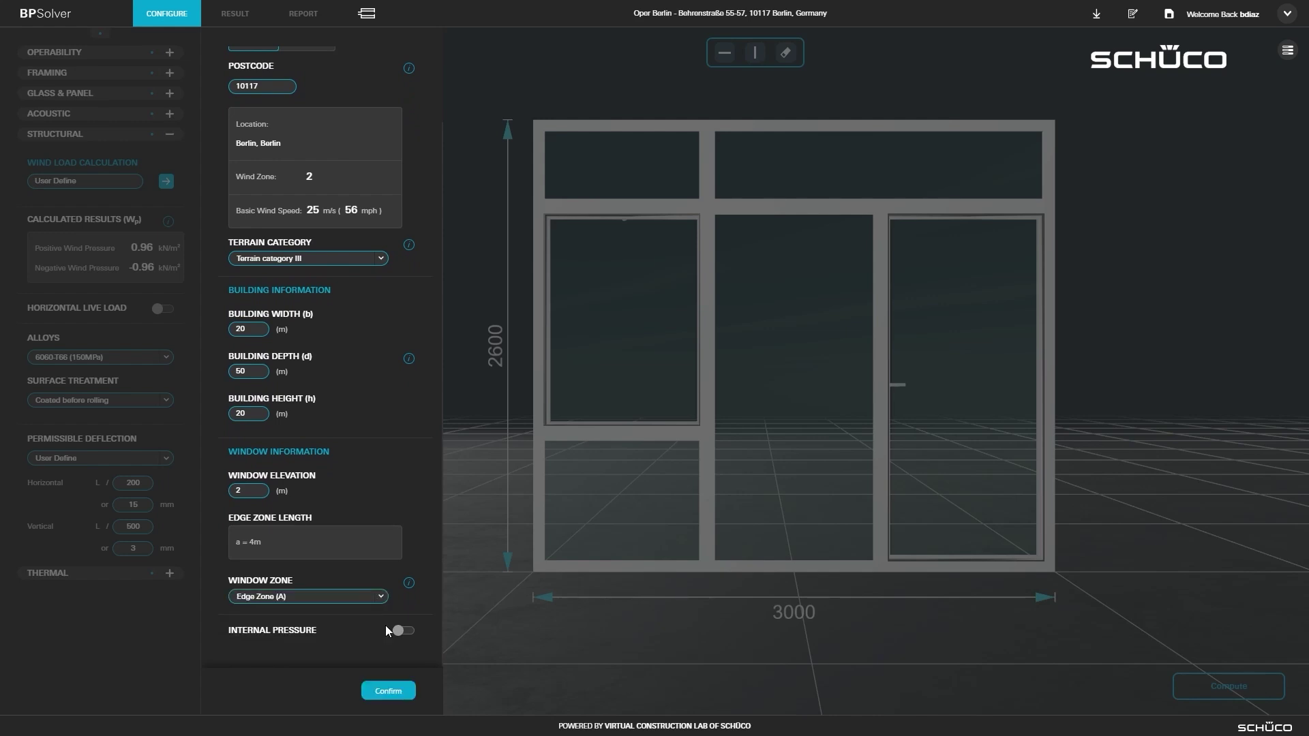
{"action": "left_click", "coordinate": [402, 631]}
{"action": "scroll", "coordinate": [318, 586], "scroll_direction": "down", "scroll_amount": 1}
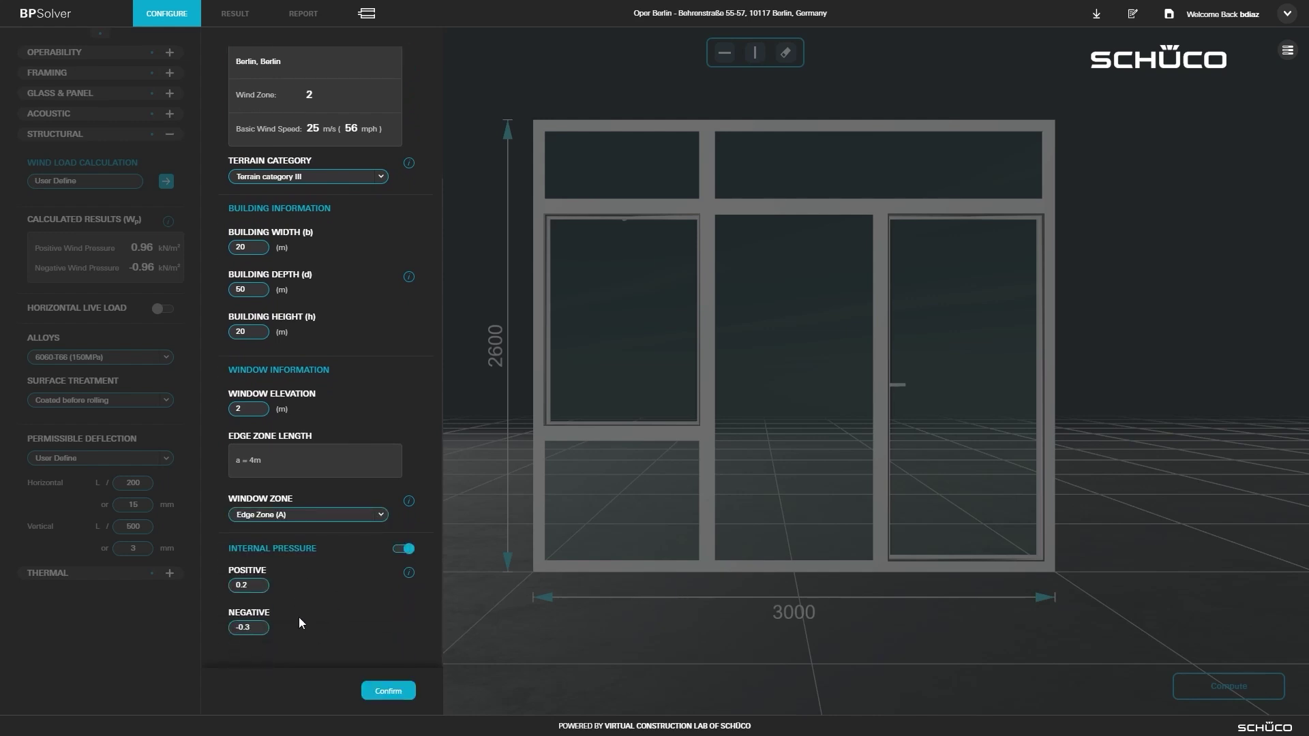
{"action": "left_click", "coordinate": [395, 695]}
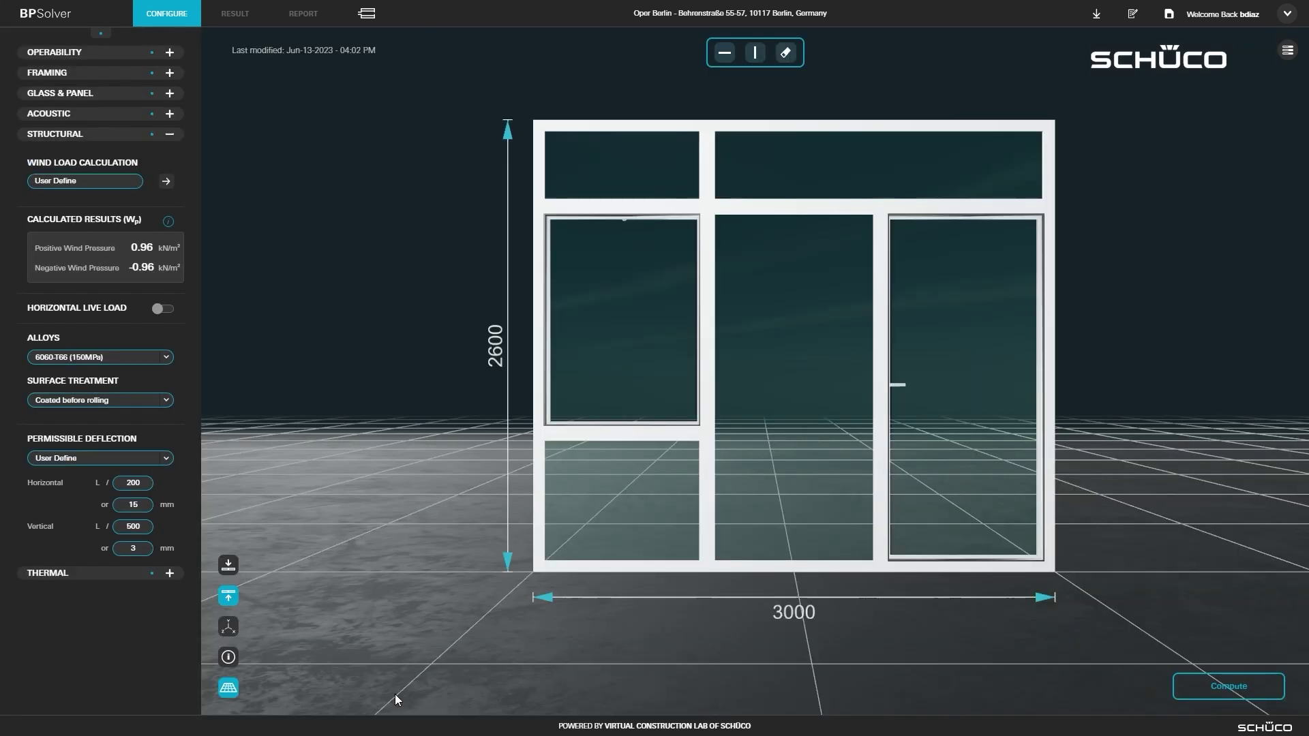
Toggle horizontal live load on and back off, leaving it disabled
{"action": "left_click", "coordinate": [164, 310]}
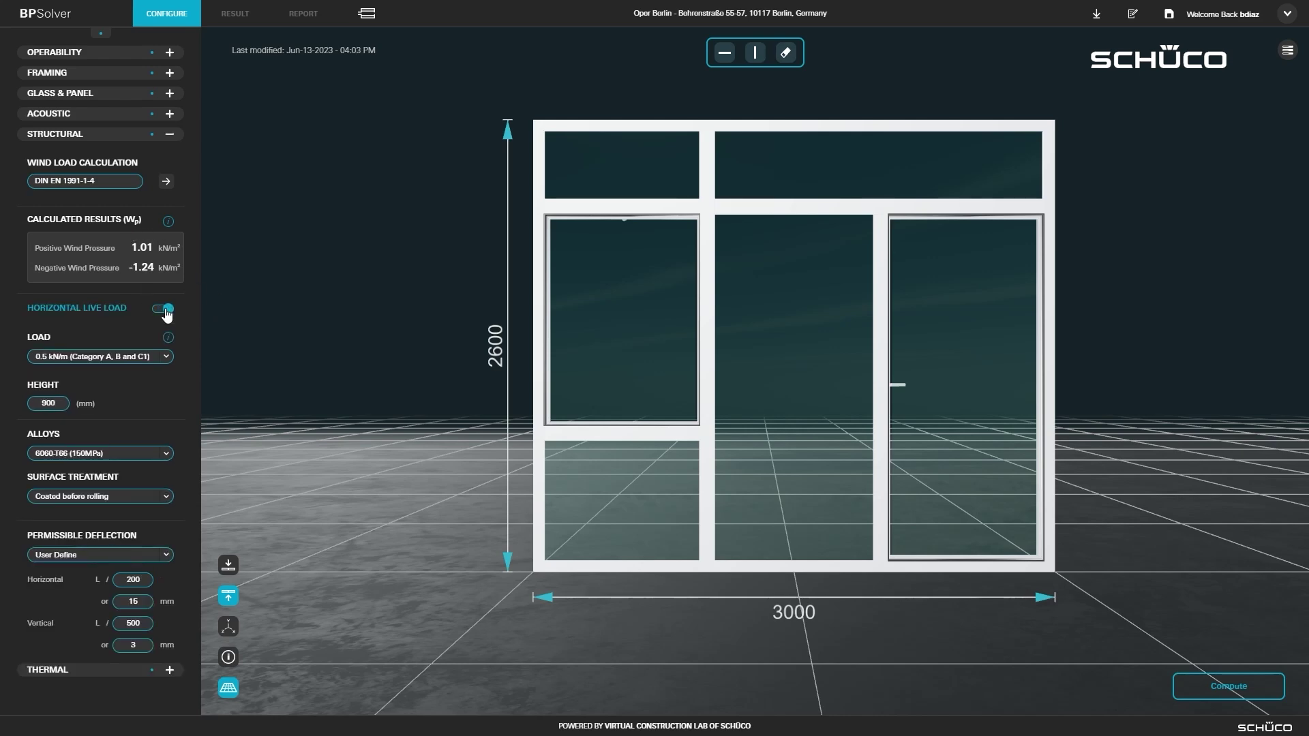
{"action": "left_click", "coordinate": [165, 310]}
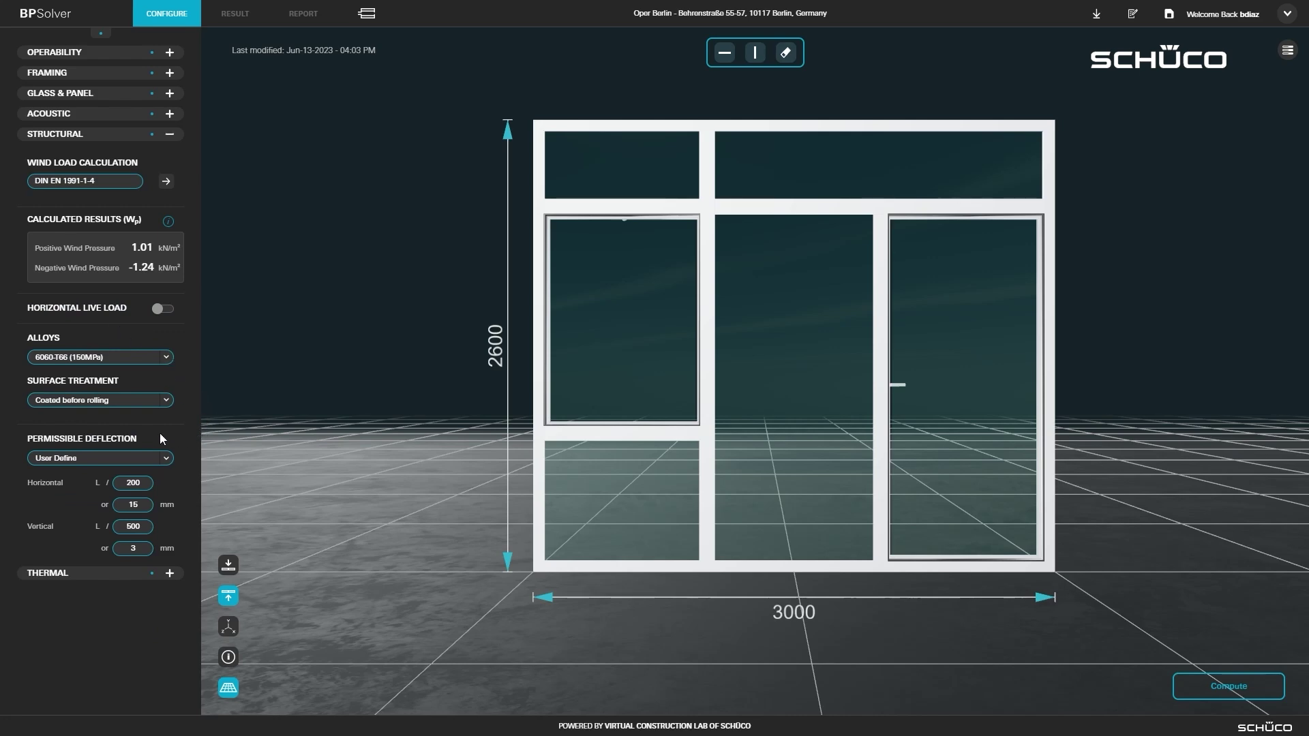
Set the U-value calculation code to EN ISO 10077-1 : 2017
{"action": "left_click", "coordinate": [126, 574]}
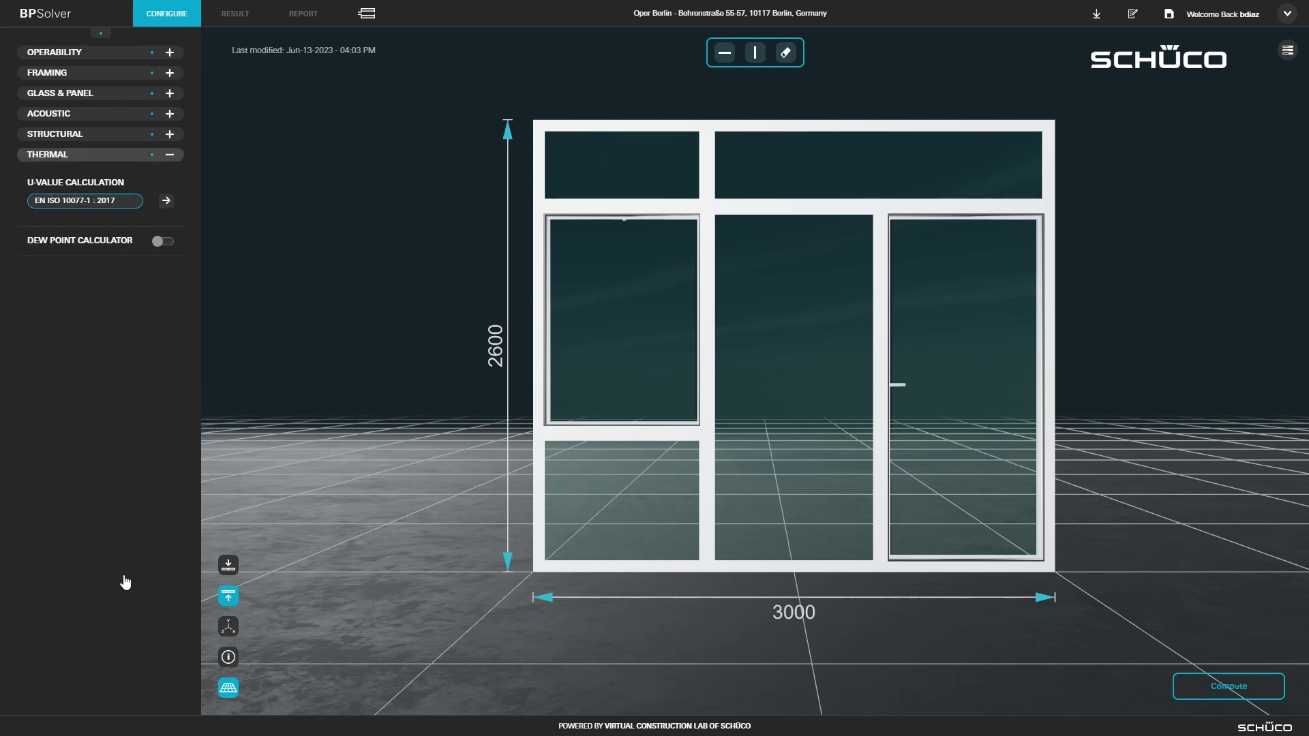
{"action": "left_click", "coordinate": [165, 201]}
{"action": "left_click", "coordinate": [355, 69]}
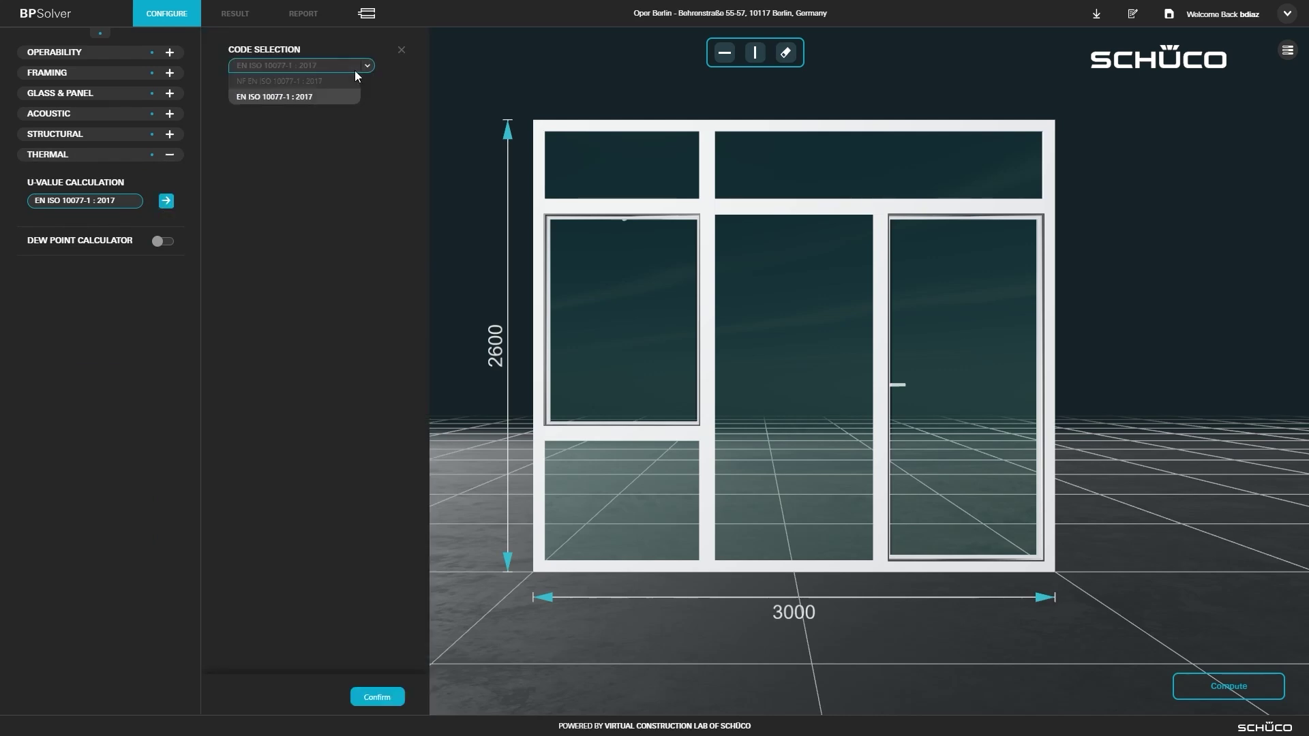
{"action": "left_click", "coordinate": [312, 101]}
{"action": "left_click", "coordinate": [377, 695]}
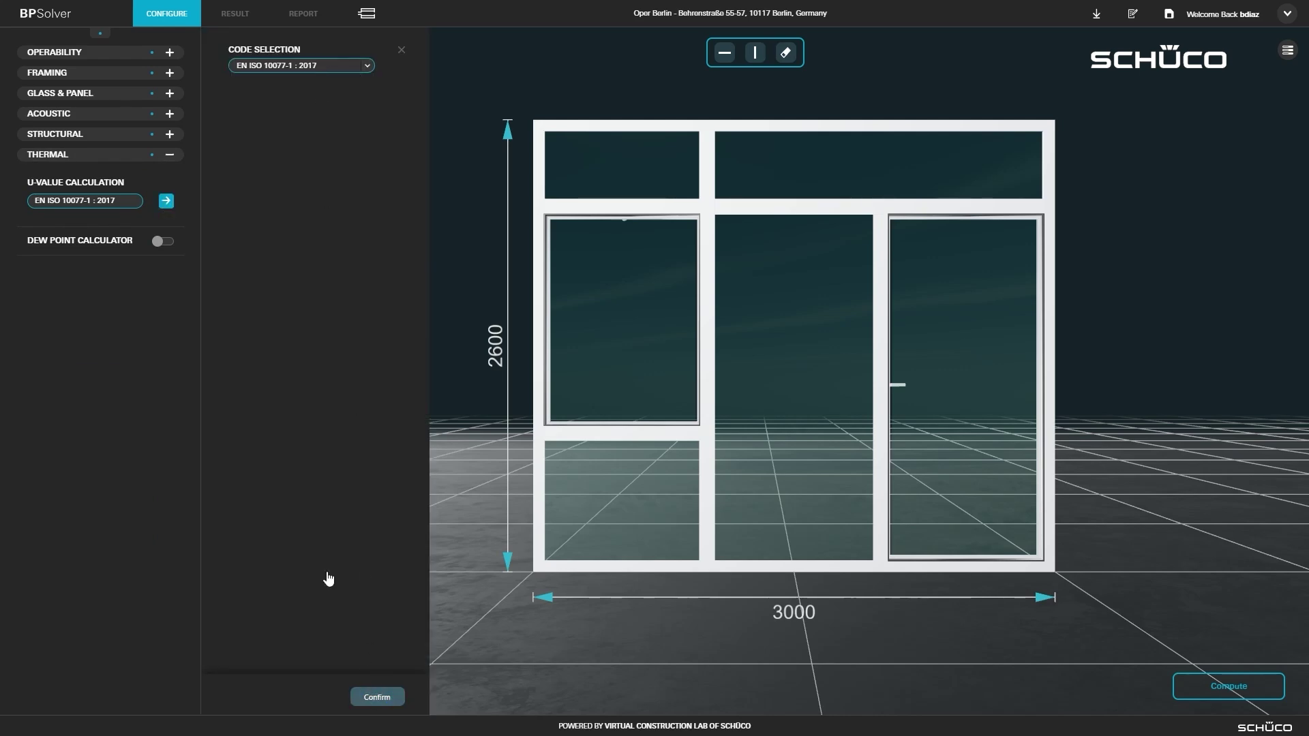
Enable the dew point calculator with 10% relative humidity
{"action": "left_click", "coordinate": [164, 242]}
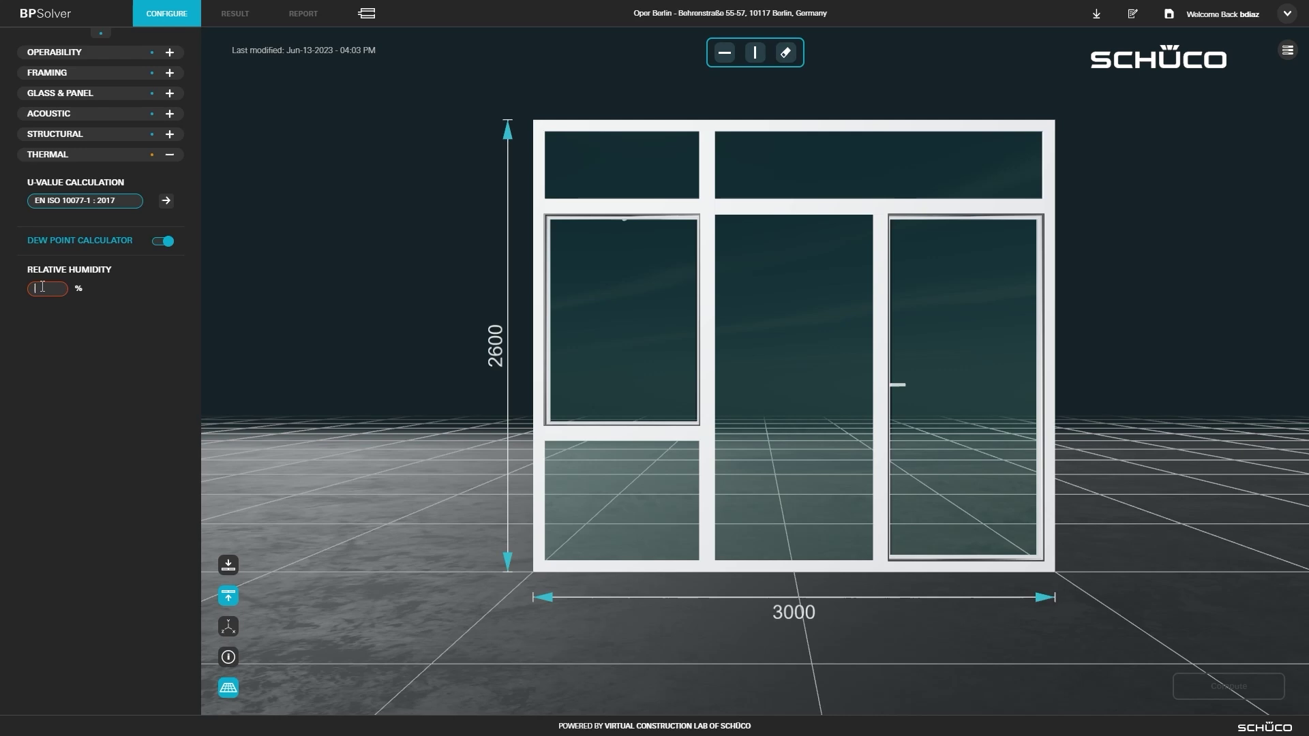
{"action": "left_click", "coordinate": [42, 287]}
{"action": "type", "text": "10"}
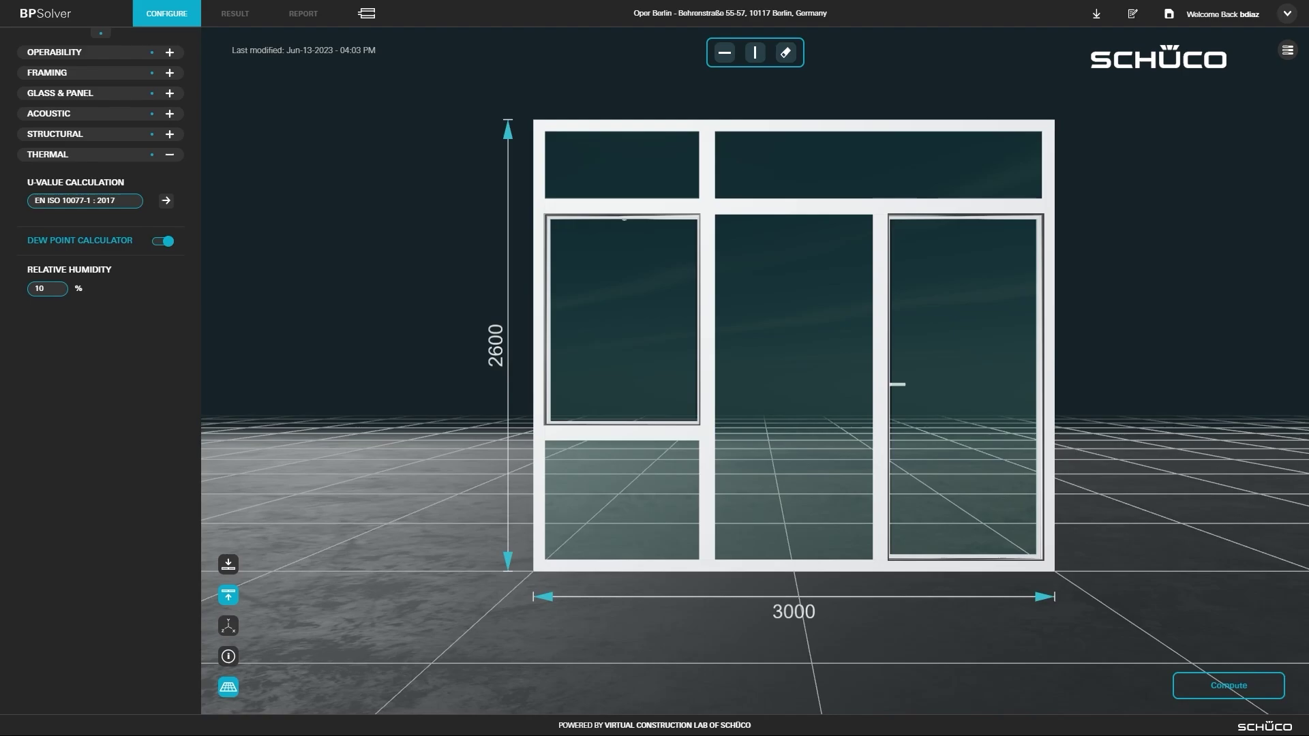
Compute the window, view the 33 dB acoustic result and play the environmental audio
{"action": "left_click", "coordinate": [1234, 690]}
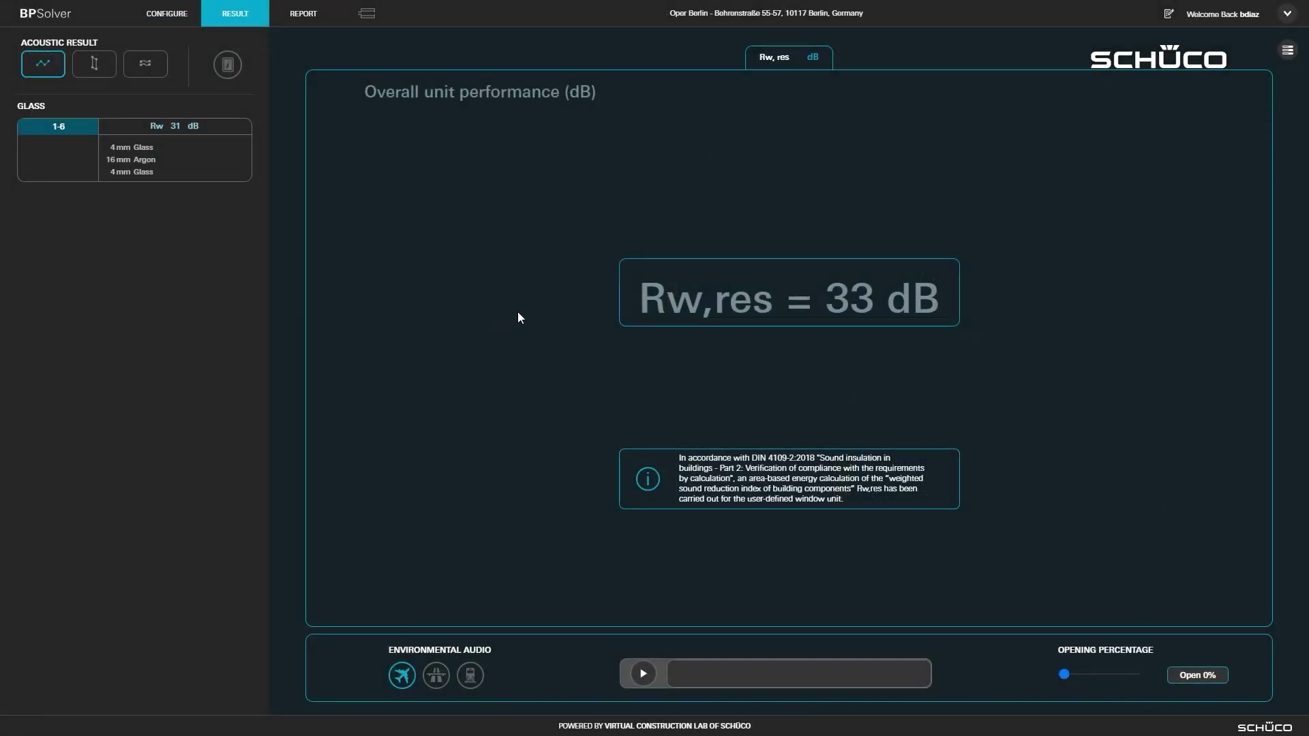
{"action": "left_click", "coordinate": [38, 66]}
{"action": "left_click", "coordinate": [645, 675]}
Stop the noise sample and check the structural ratios of both upper transoms and the left mullion
{"action": "left_click", "coordinate": [644, 675]}
{"action": "left_click", "coordinate": [102, 68]}
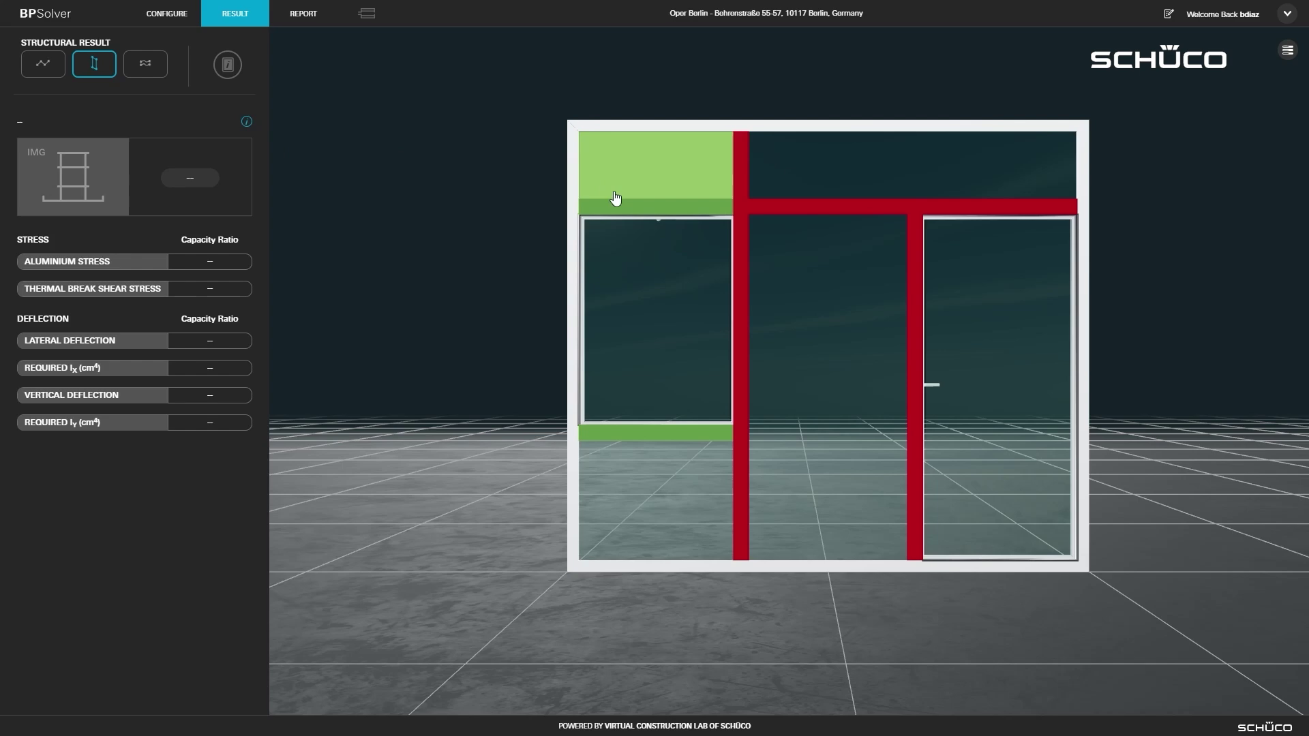
{"action": "left_click", "coordinate": [639, 213]}
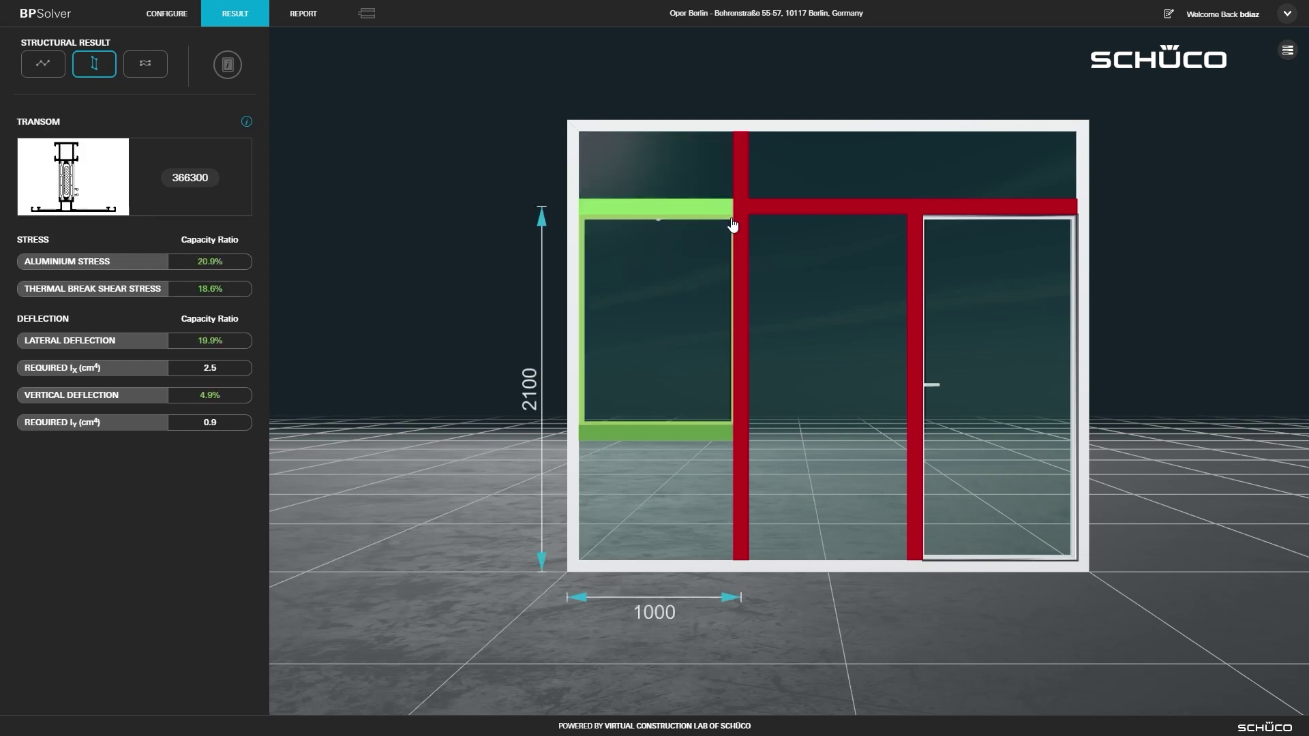
{"action": "left_click", "coordinate": [795, 214]}
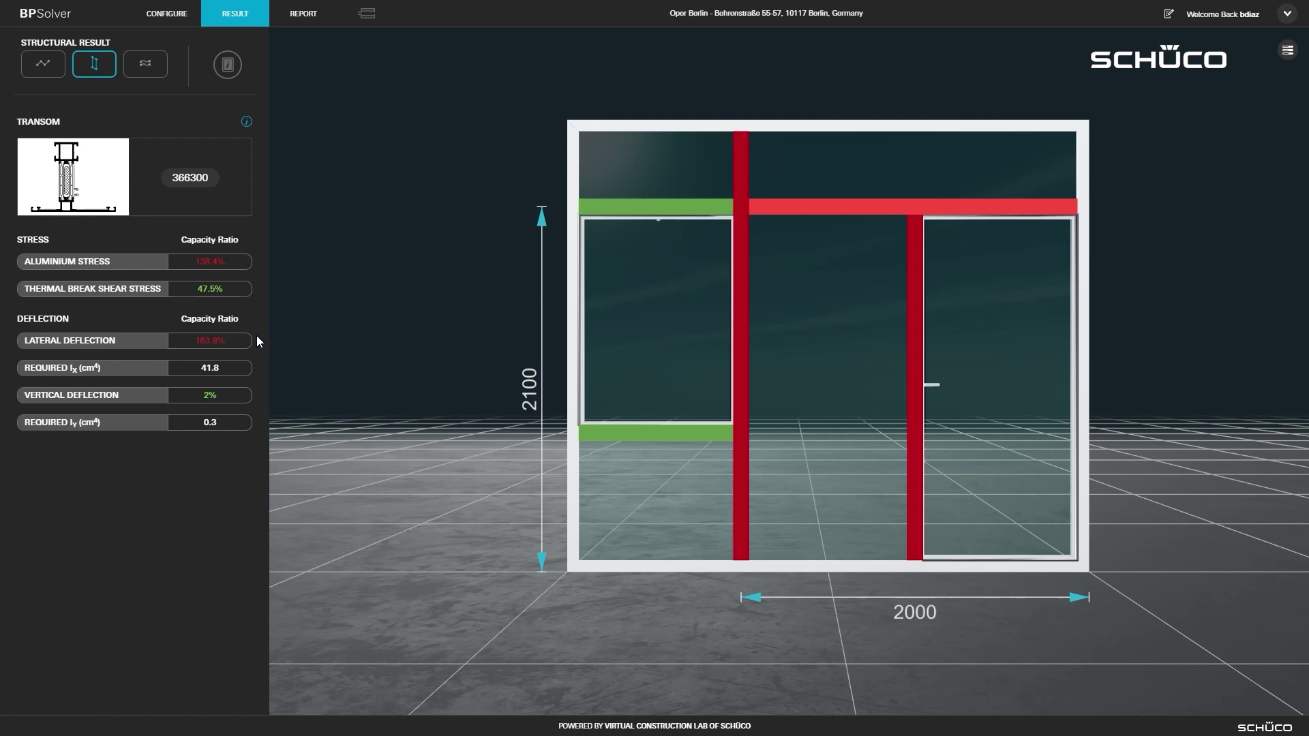
{"action": "left_click", "coordinate": [744, 421]}
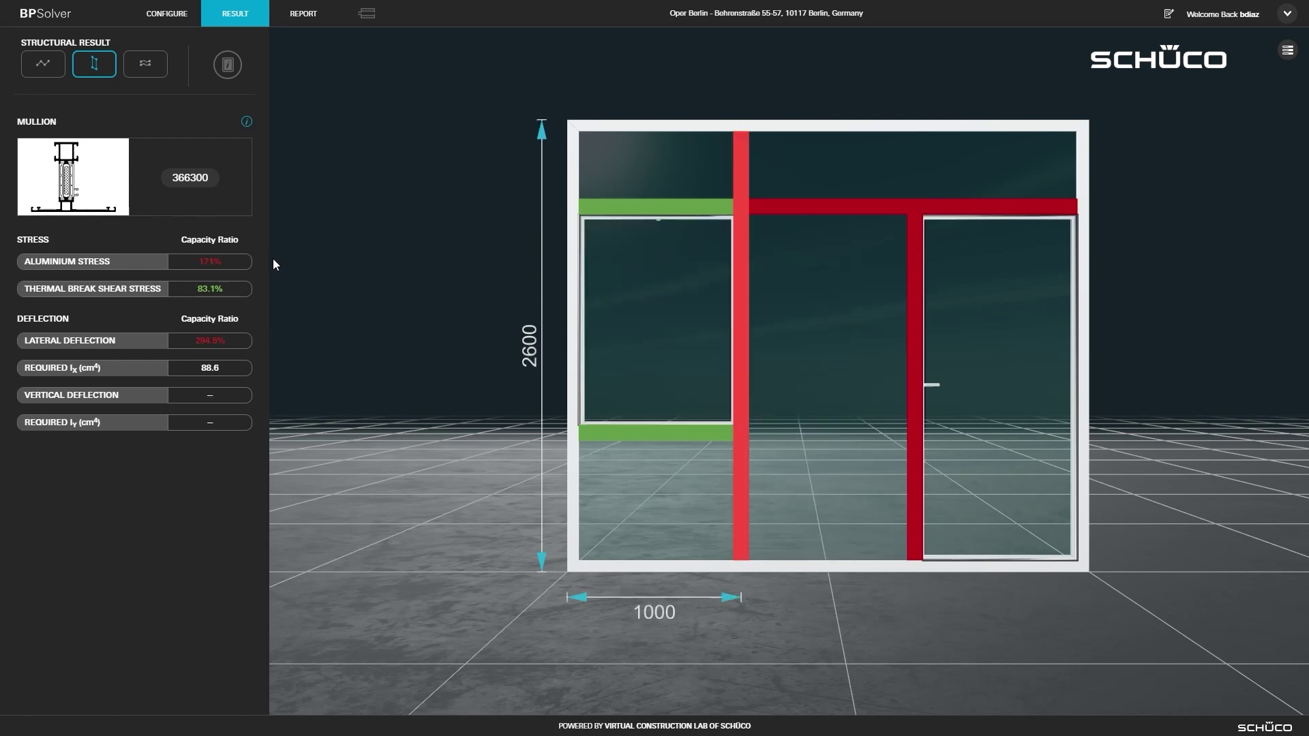
Show the thermal results (U-value 1.6), highlight profiles 2, 4 and 1, and view the product info
{"action": "left_click", "coordinate": [147, 66]}
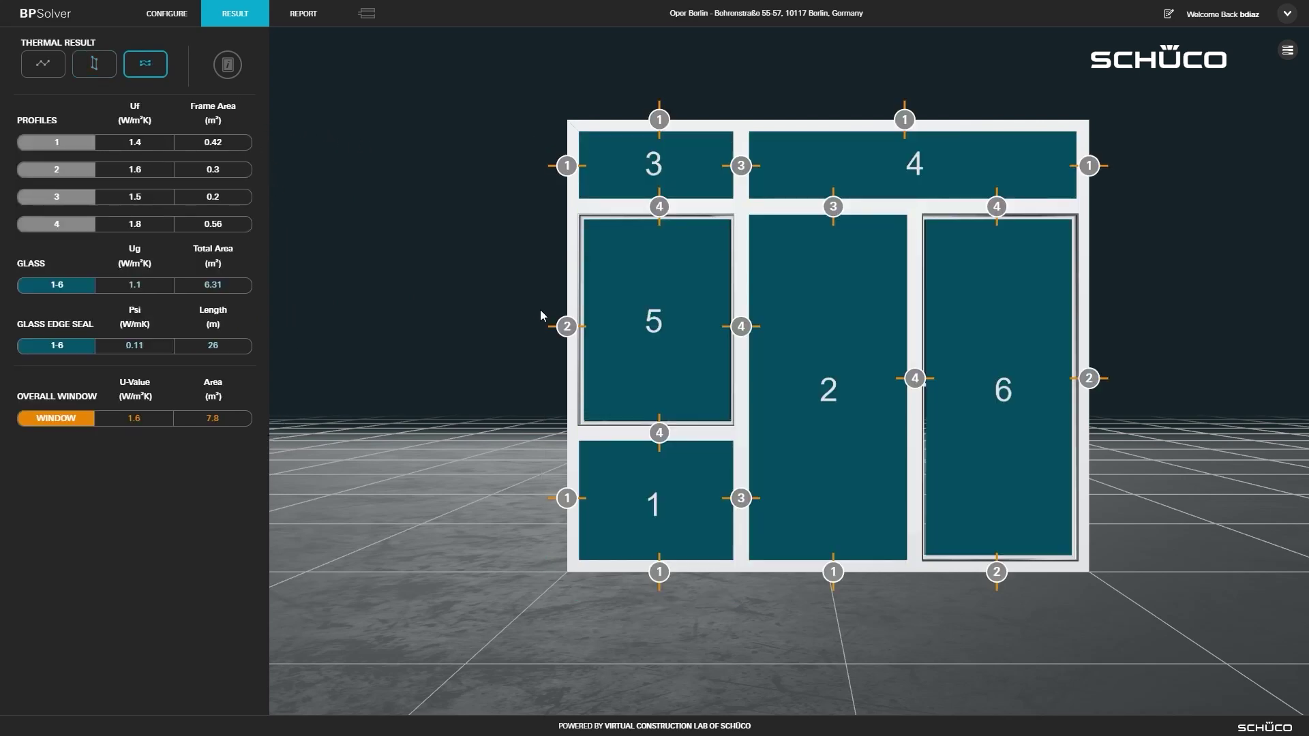
{"action": "left_click", "coordinate": [567, 326]}
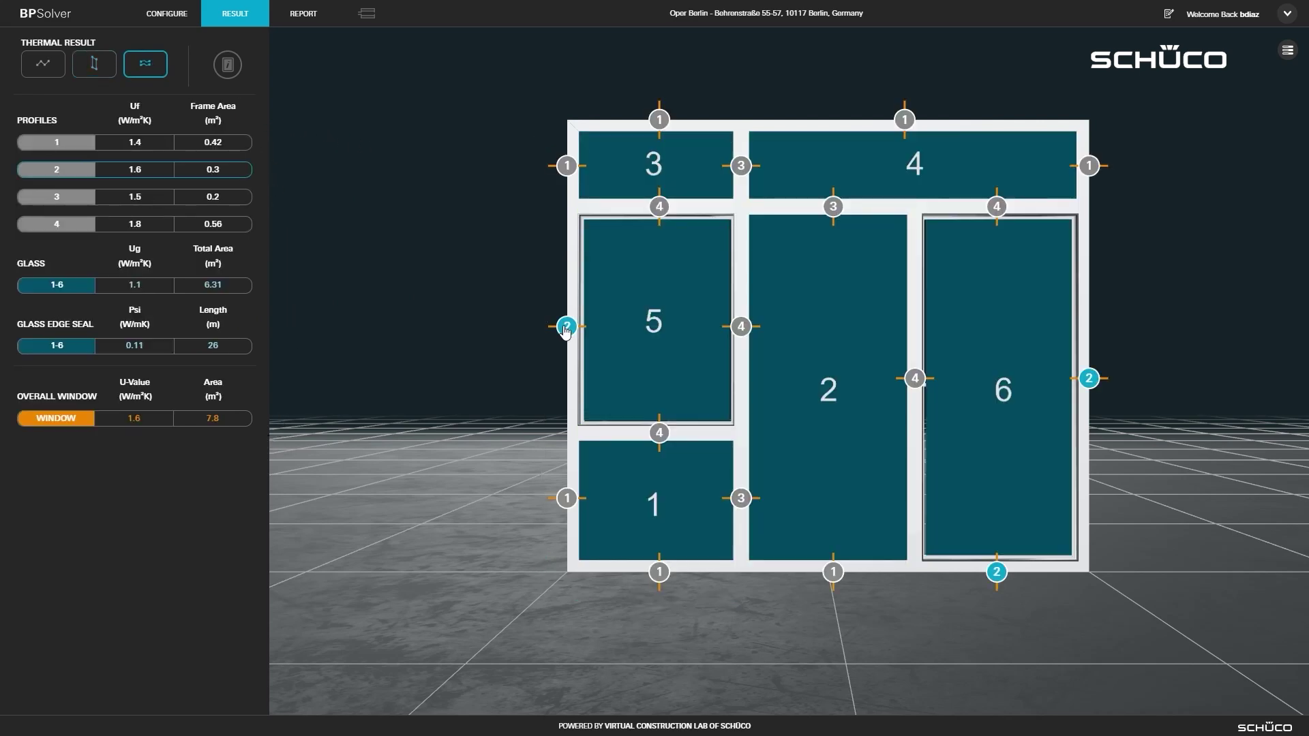
{"action": "left_click", "coordinate": [657, 207]}
{"action": "left_click", "coordinate": [659, 120]}
{"action": "left_click", "coordinate": [227, 64]}
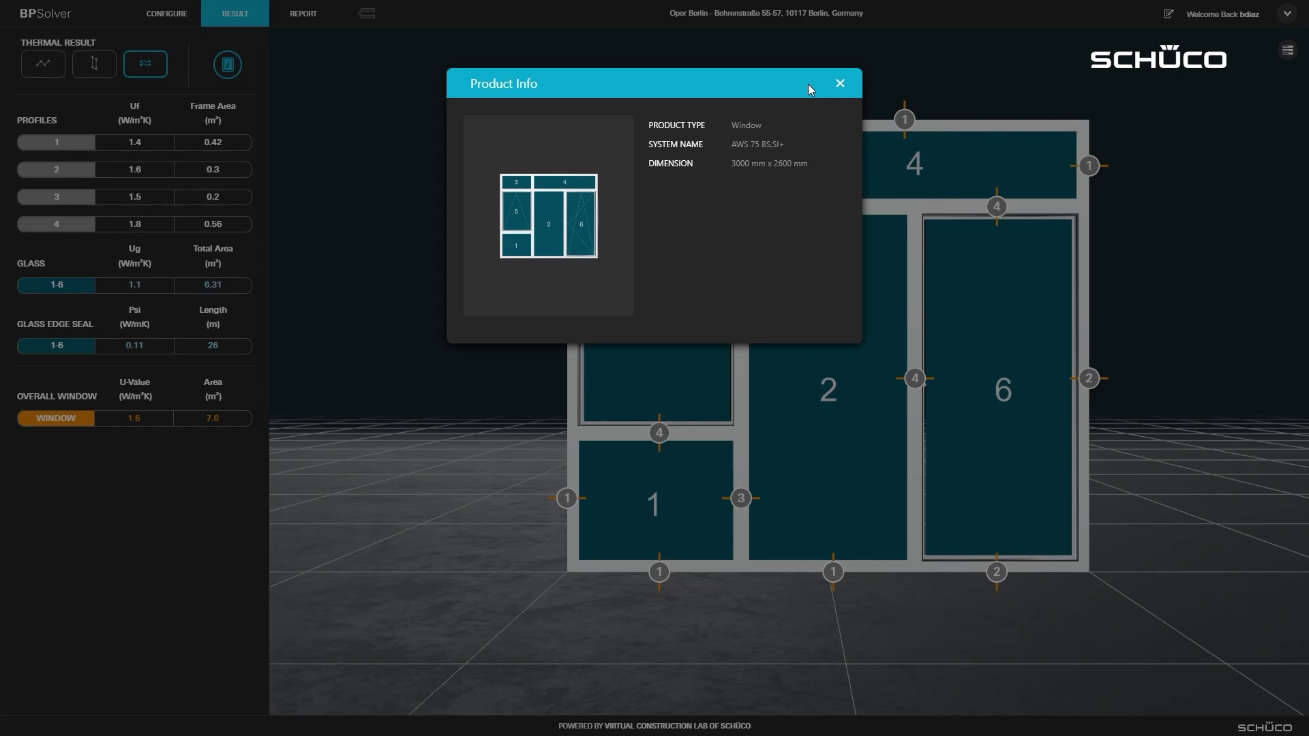
{"action": "left_click", "coordinate": [840, 83]}
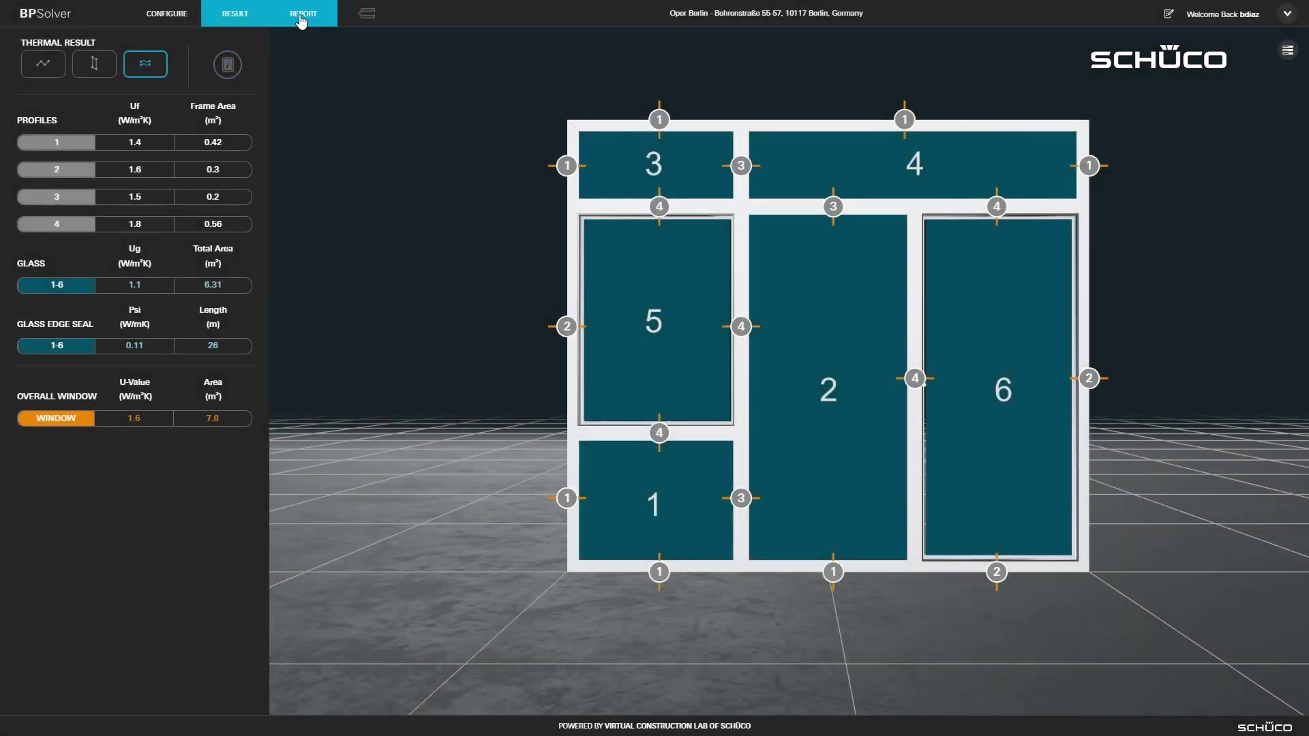
Go to the reports and scroll through the acoustic report preview
{"action": "left_click", "coordinate": [301, 17]}
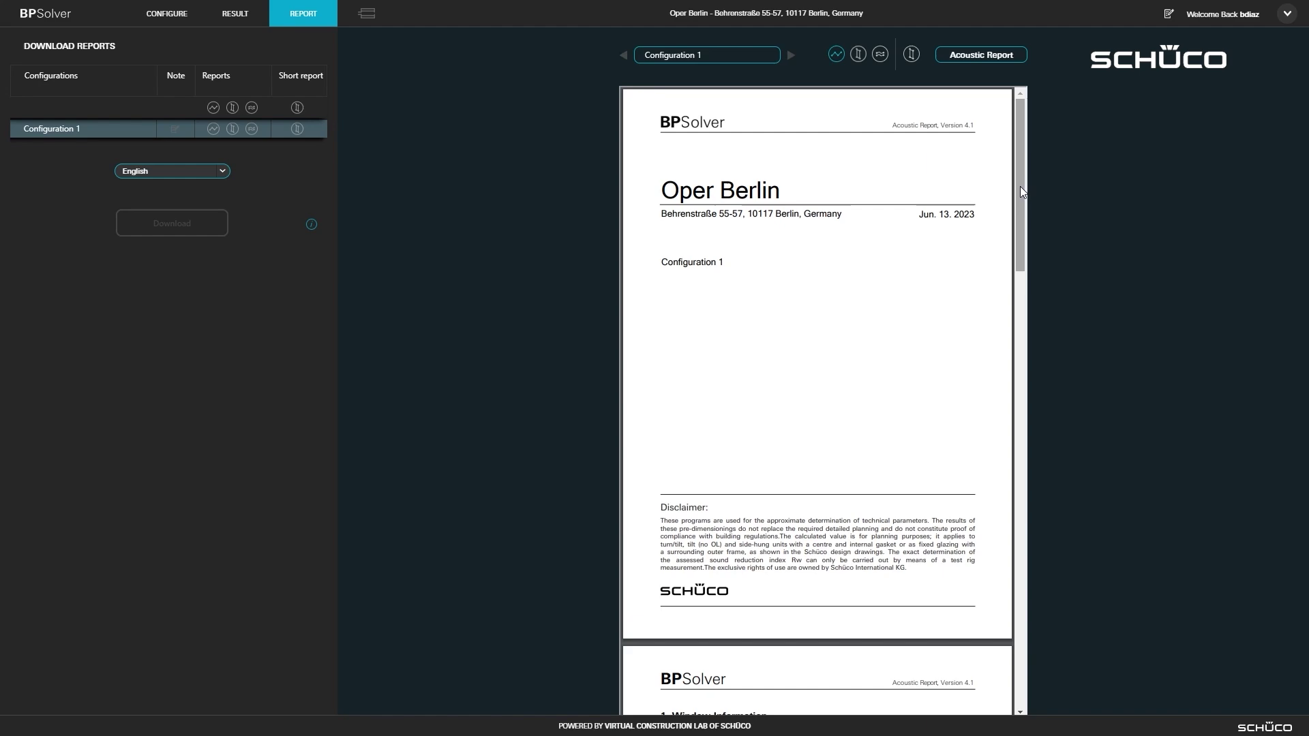
{"action": "left_click_drag", "start_coordinate": [1021, 190], "coordinate": [1033, 461]}
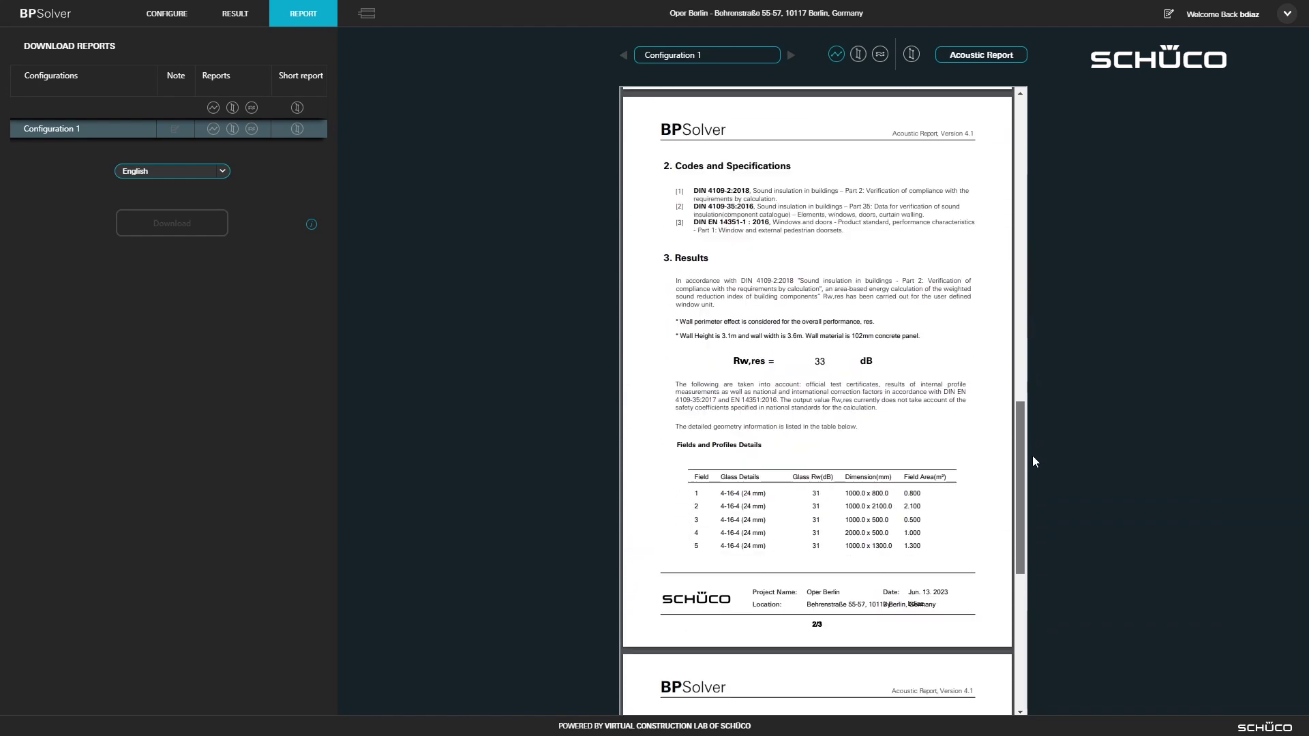
{"action": "scroll", "coordinate": [1021, 409], "scroll_direction": "up", "scroll_amount": 5}
Preview the full structural report, then the structural short report with its failing members
{"action": "left_click", "coordinate": [859, 54]}
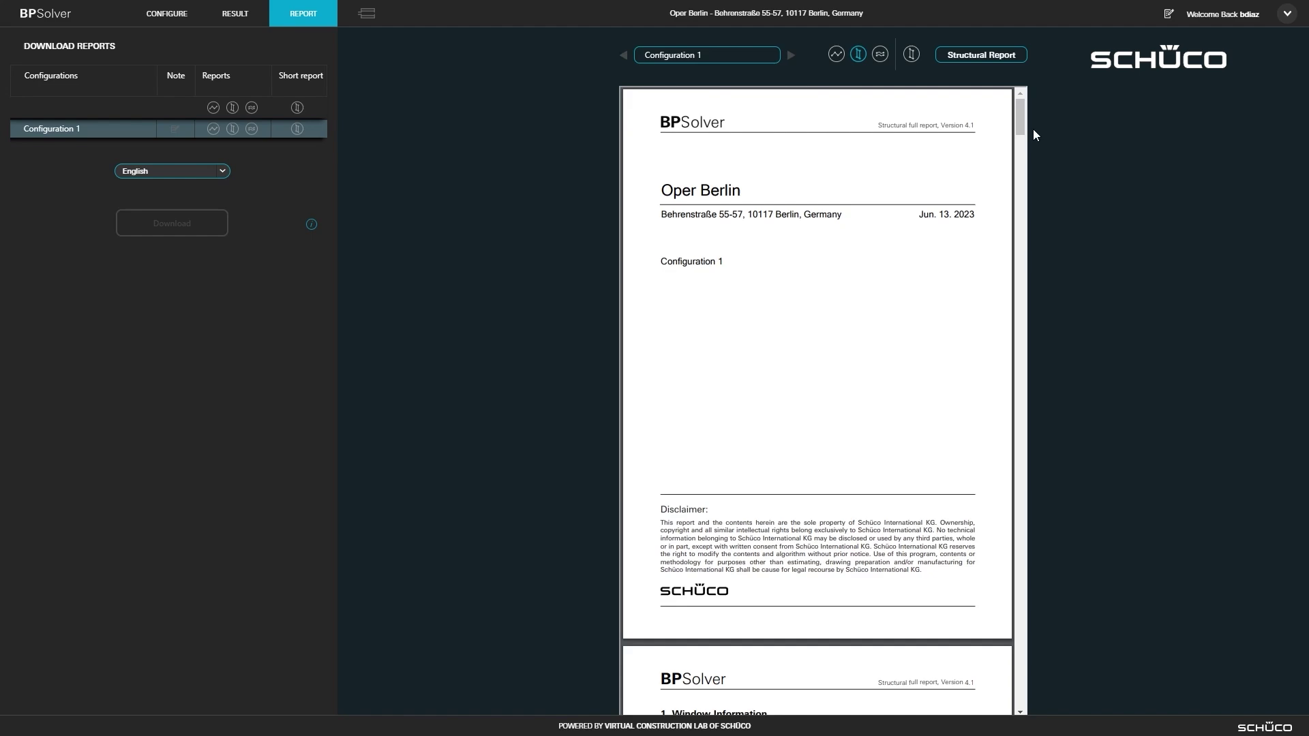
{"action": "left_click_drag", "start_coordinate": [1020, 118], "coordinate": [976, 246]}
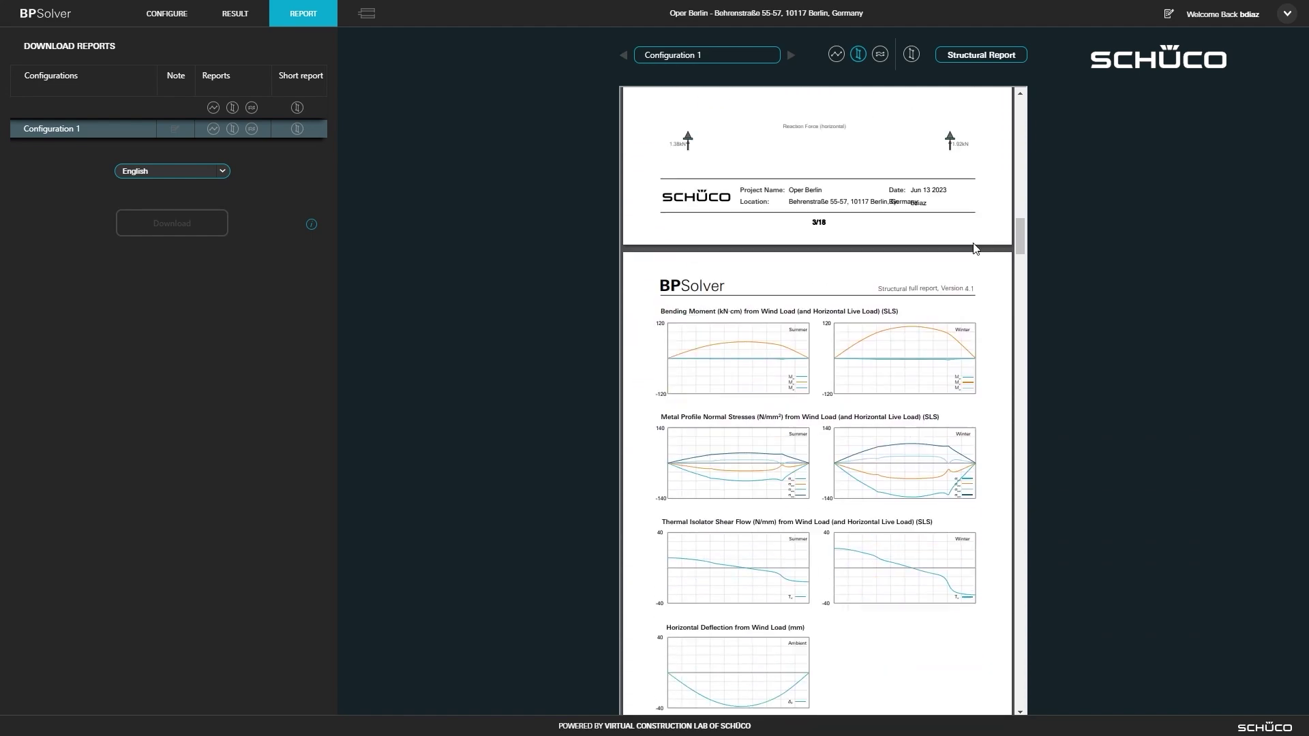
{"action": "scroll", "coordinate": [976, 248], "scroll_direction": "down", "scroll_amount": 15}
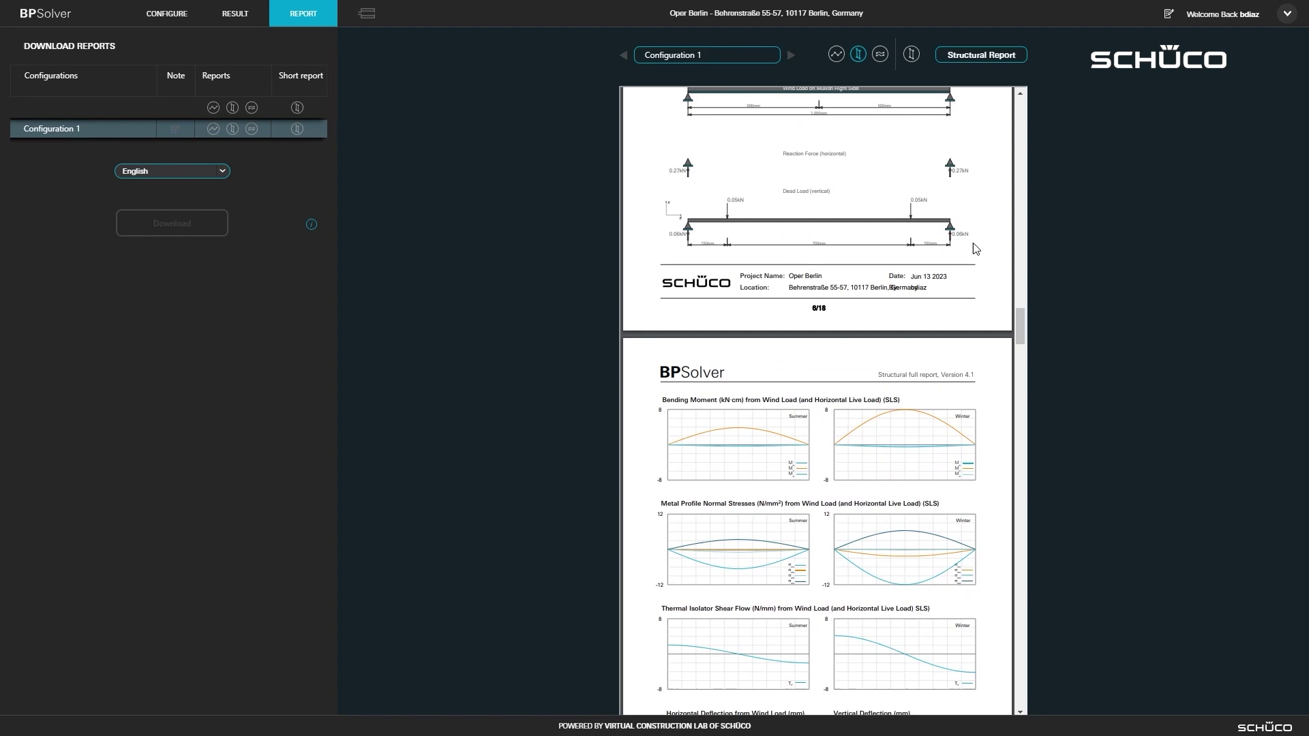
{"action": "scroll", "coordinate": [975, 248], "scroll_direction": "down", "scroll_amount": 5}
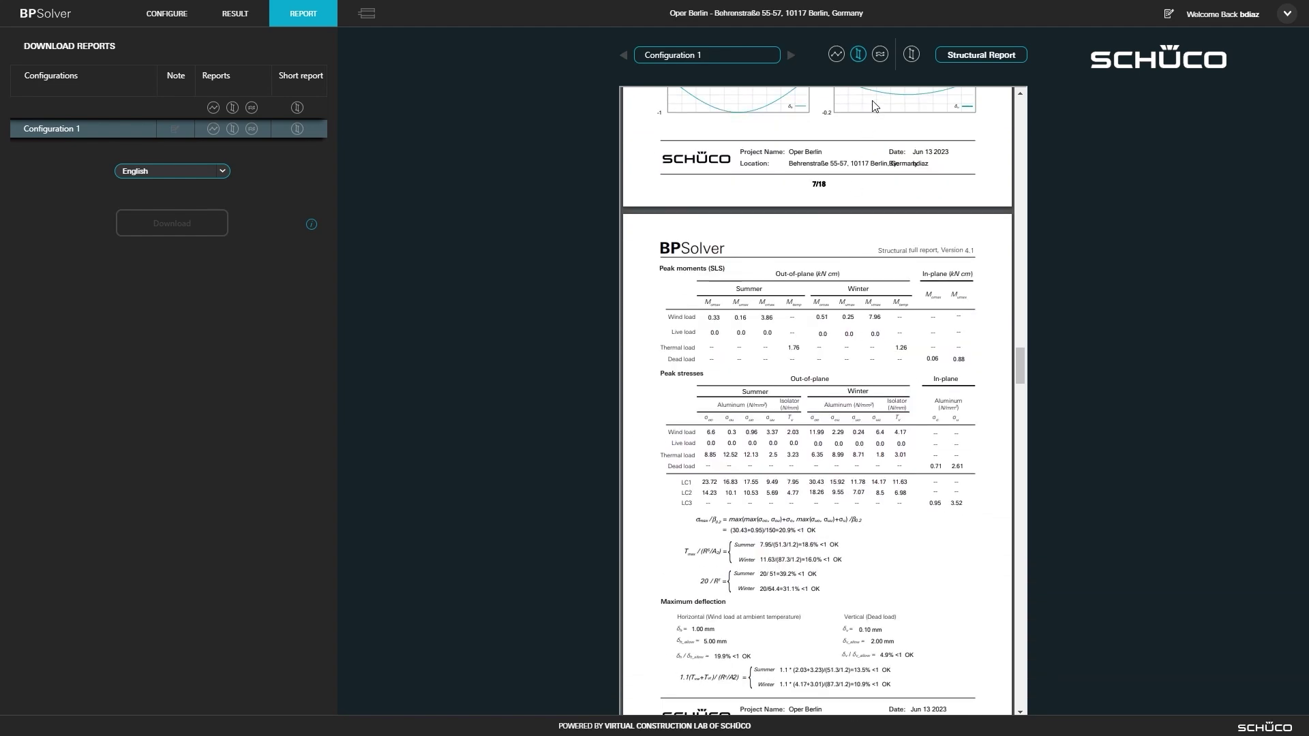
{"action": "left_click", "coordinate": [910, 56]}
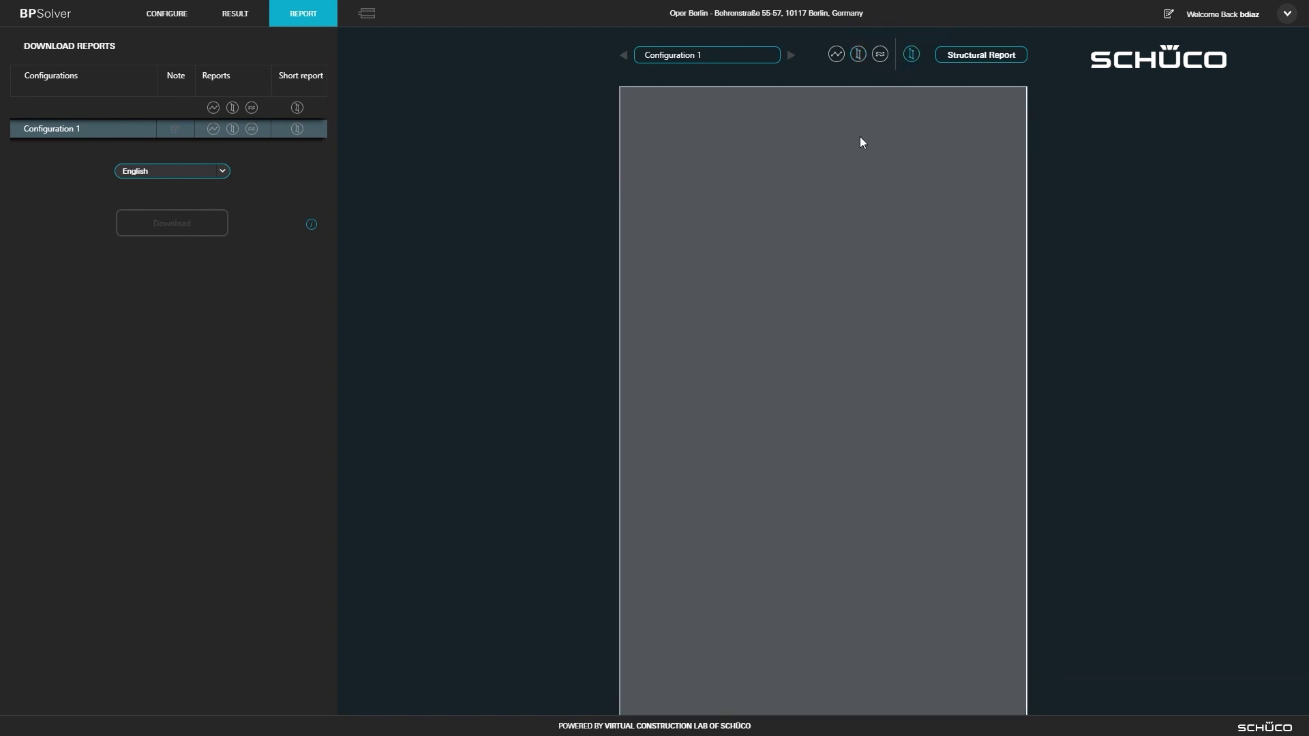
{"action": "scroll", "coordinate": [968, 323], "scroll_direction": "down", "scroll_amount": 8}
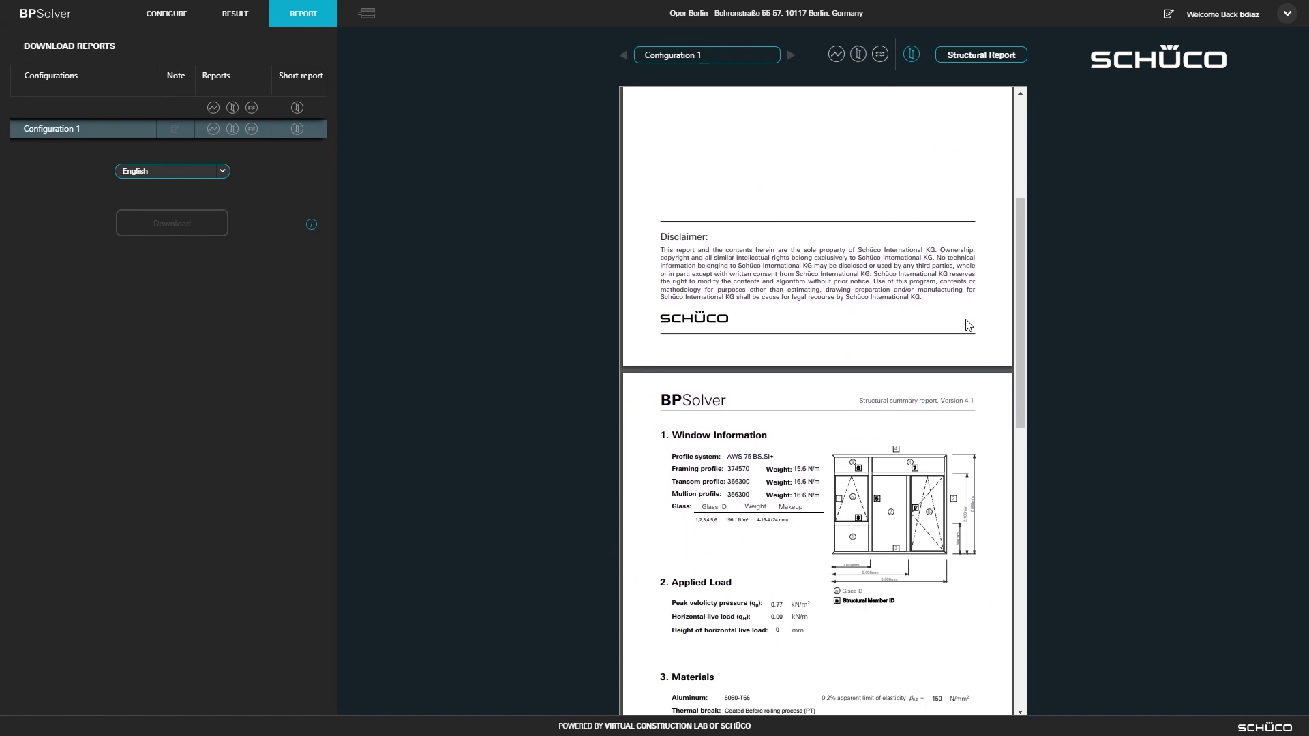
{"action": "scroll", "coordinate": [968, 322], "scroll_direction": "down", "scroll_amount": 5}
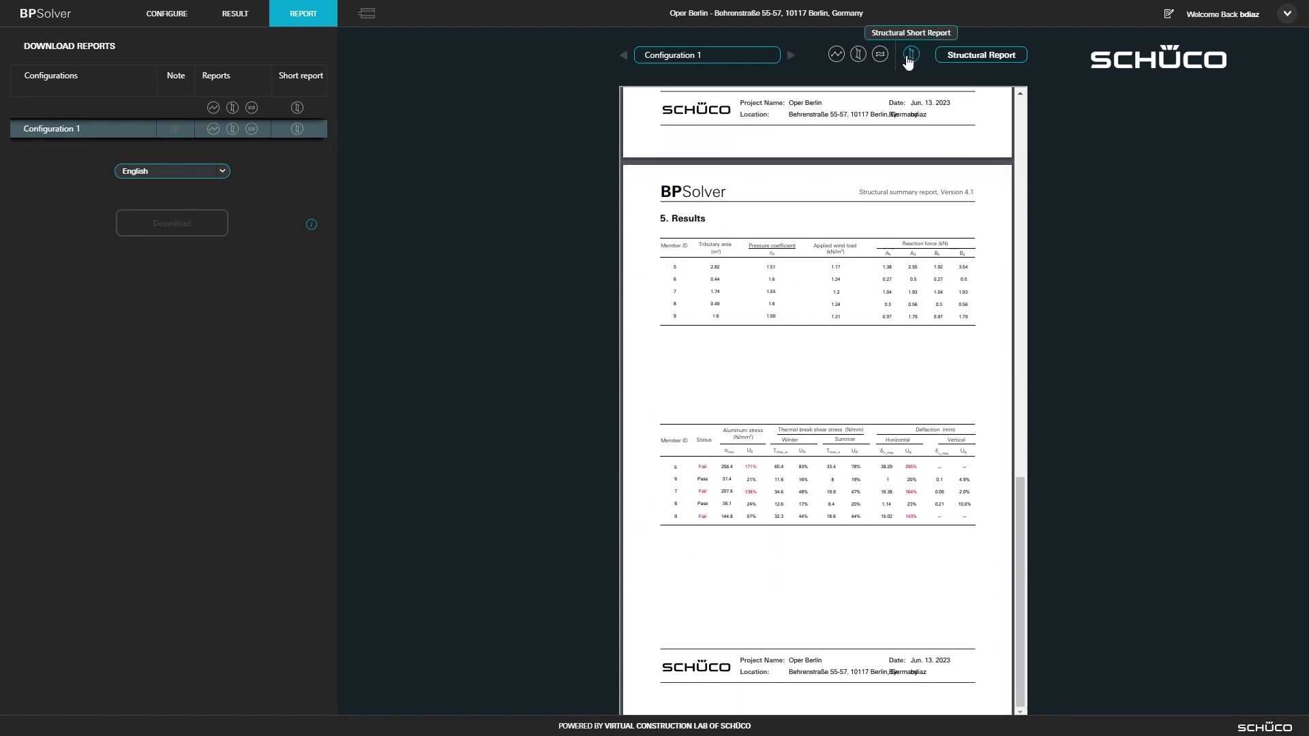
Preview and scroll through the thermal report
{"action": "left_click", "coordinate": [881, 54]}
{"action": "scroll", "coordinate": [831, 340], "scroll_direction": "down", "scroll_amount": 5}
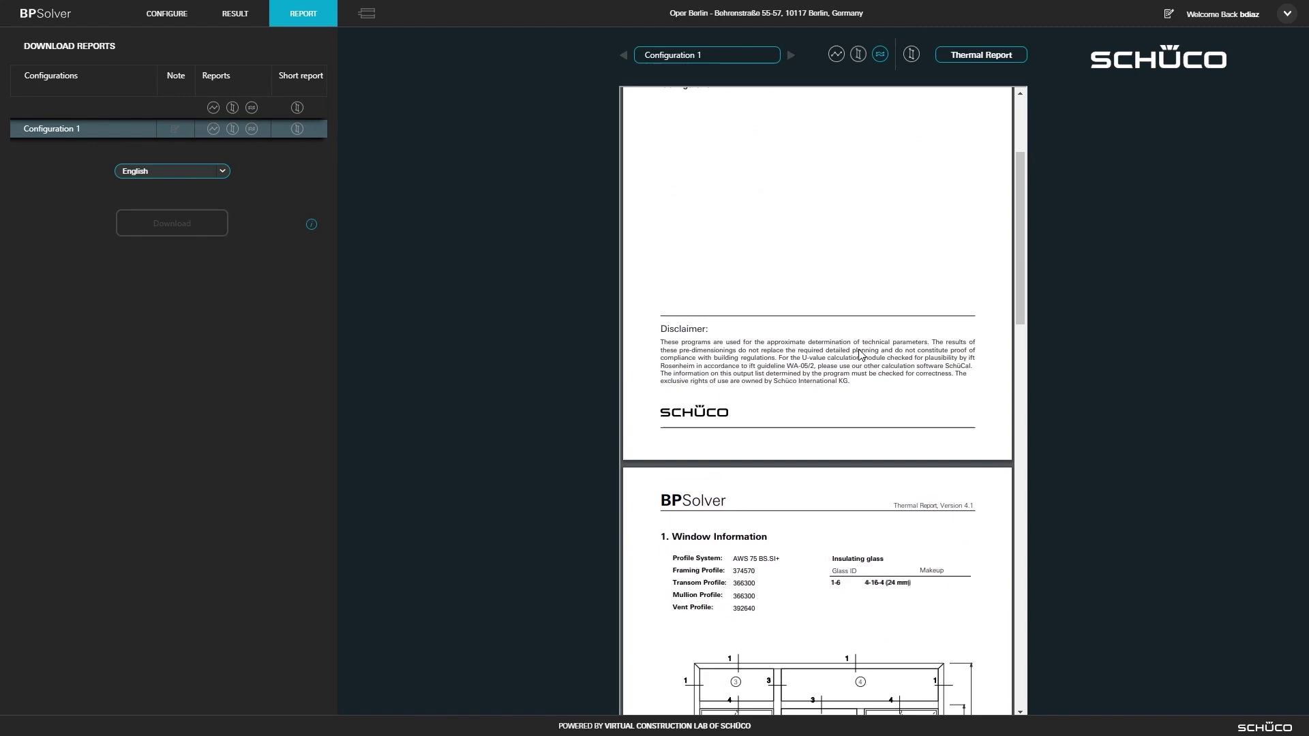
{"action": "scroll", "coordinate": [859, 354], "scroll_direction": "down", "scroll_amount": 10}
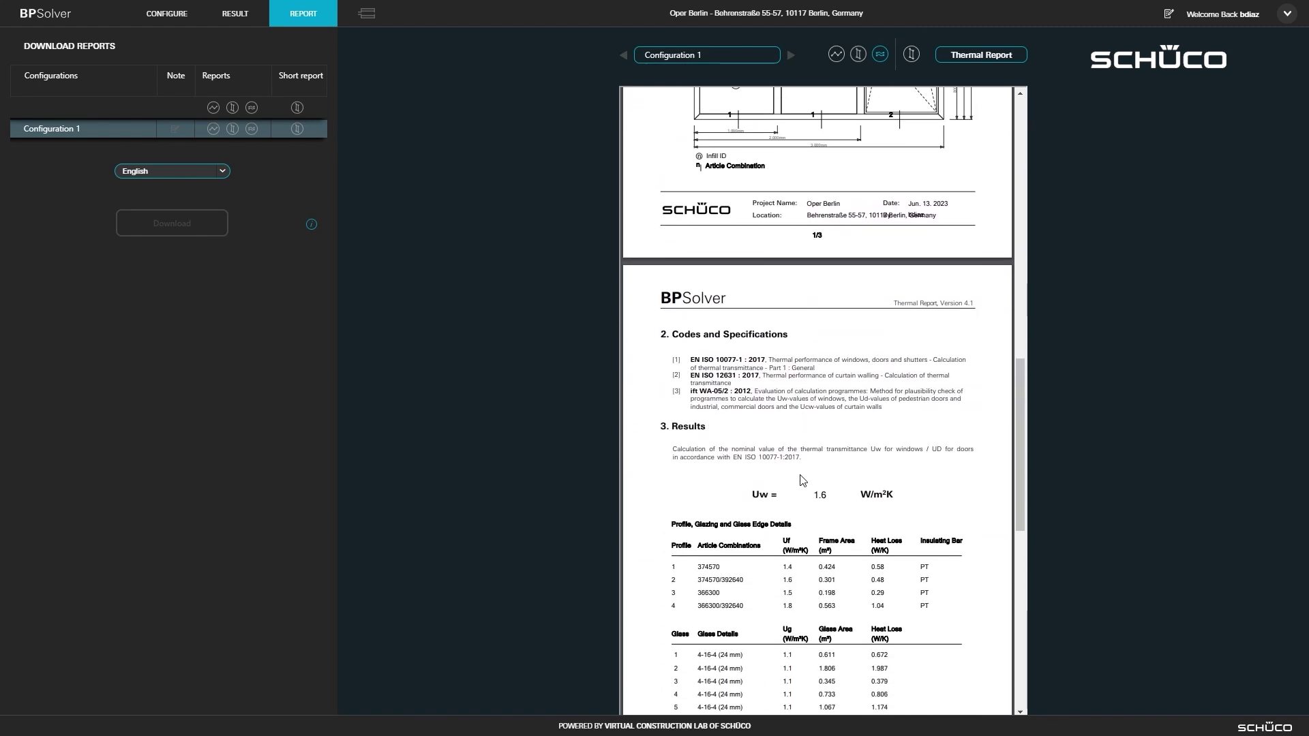
{"action": "scroll", "coordinate": [803, 486], "scroll_direction": "up", "scroll_amount": 15}
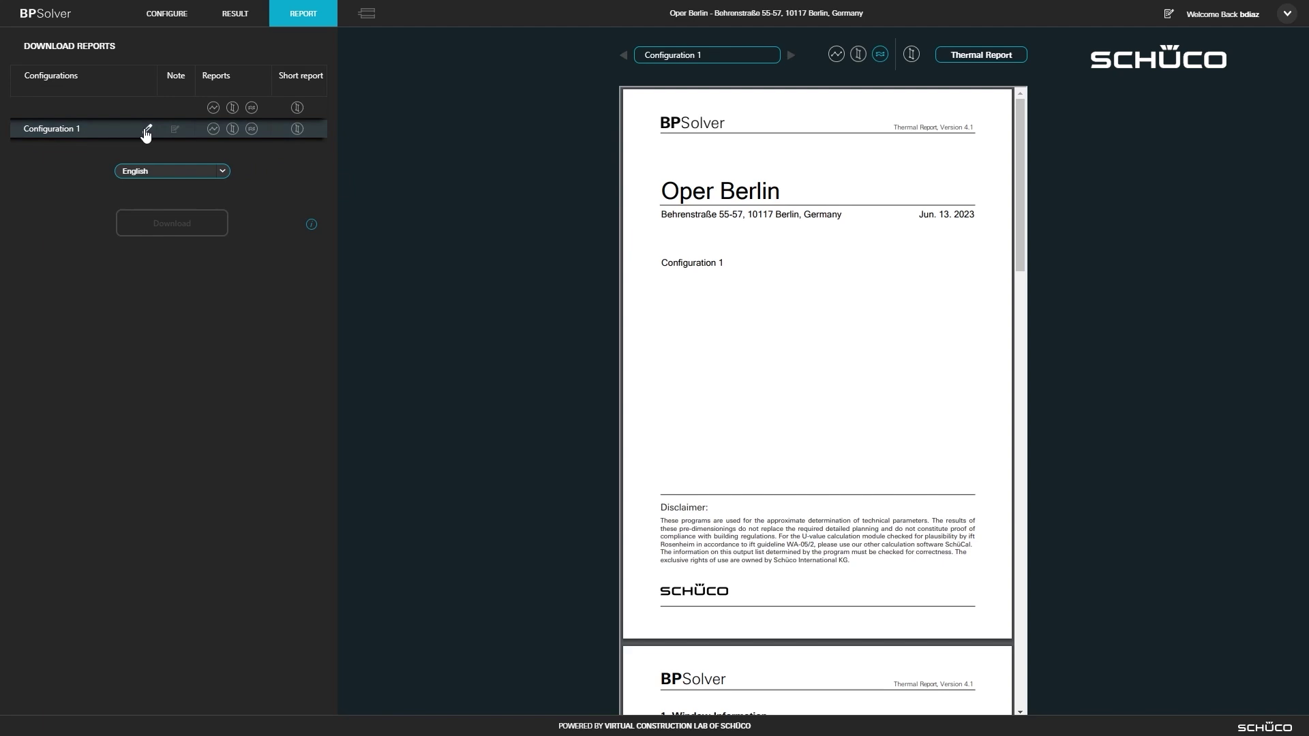
Rename Configuration 1 to 'Window 1'
{"action": "double_click", "coordinate": [145, 129]}
{"action": "type", "text": "Window "}
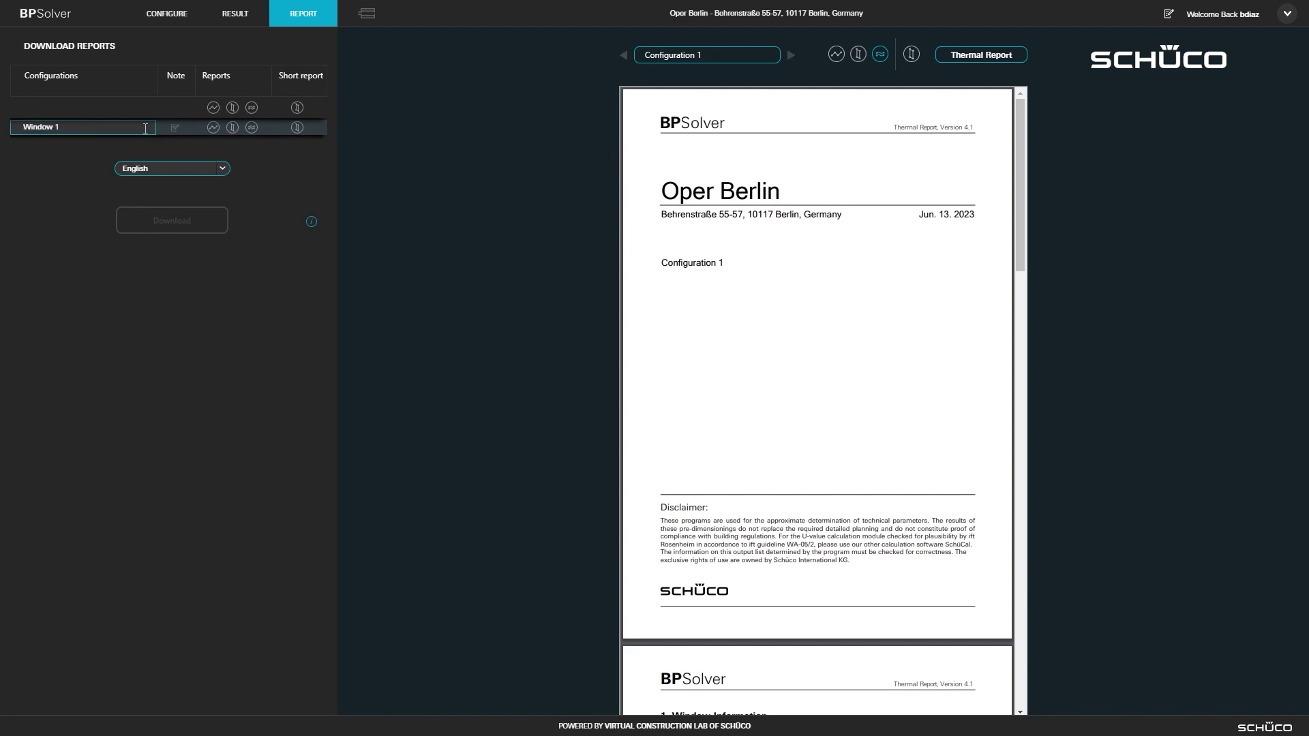
{"action": "type", "text": "1"}
{"action": "left_click", "coordinate": [288, 292]}
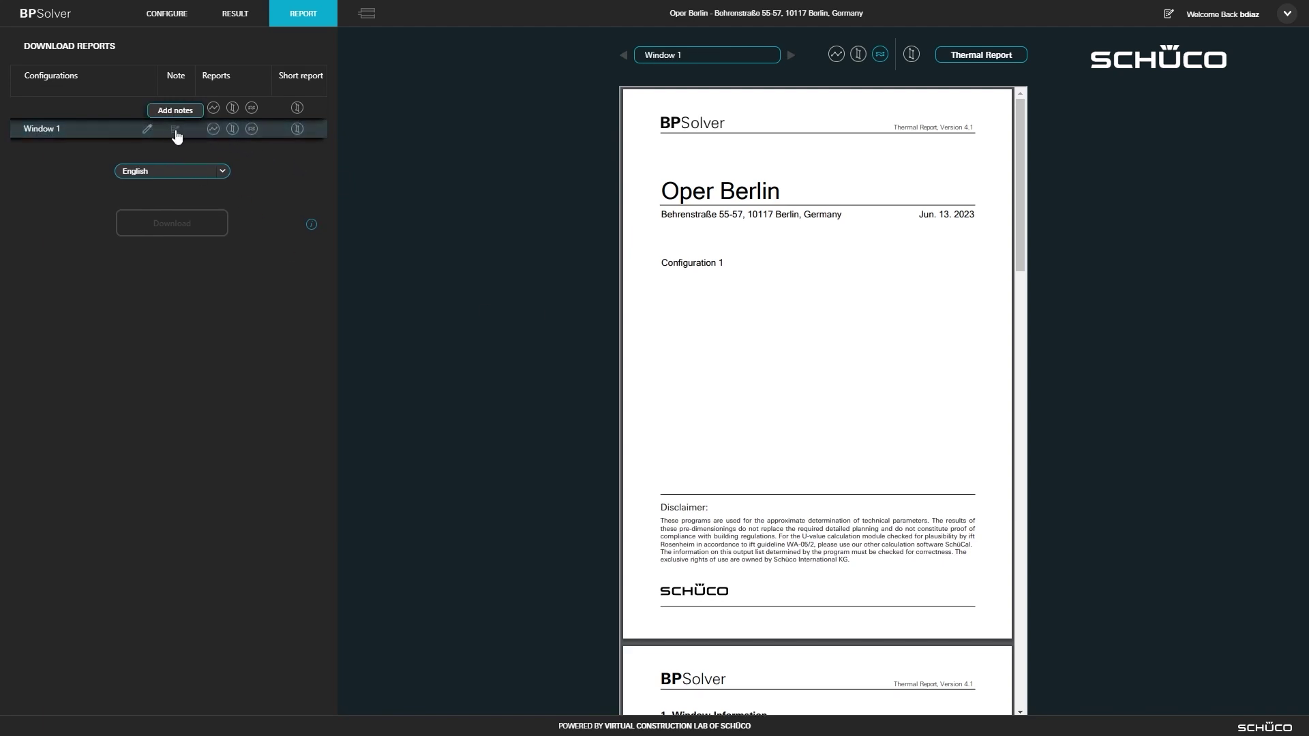
Add the note 'This a comment' to Window 1's project notes
{"action": "left_click", "coordinate": [175, 129]}
{"action": "left_click", "coordinate": [600, 150]}
{"action": "type", "text": "This "}
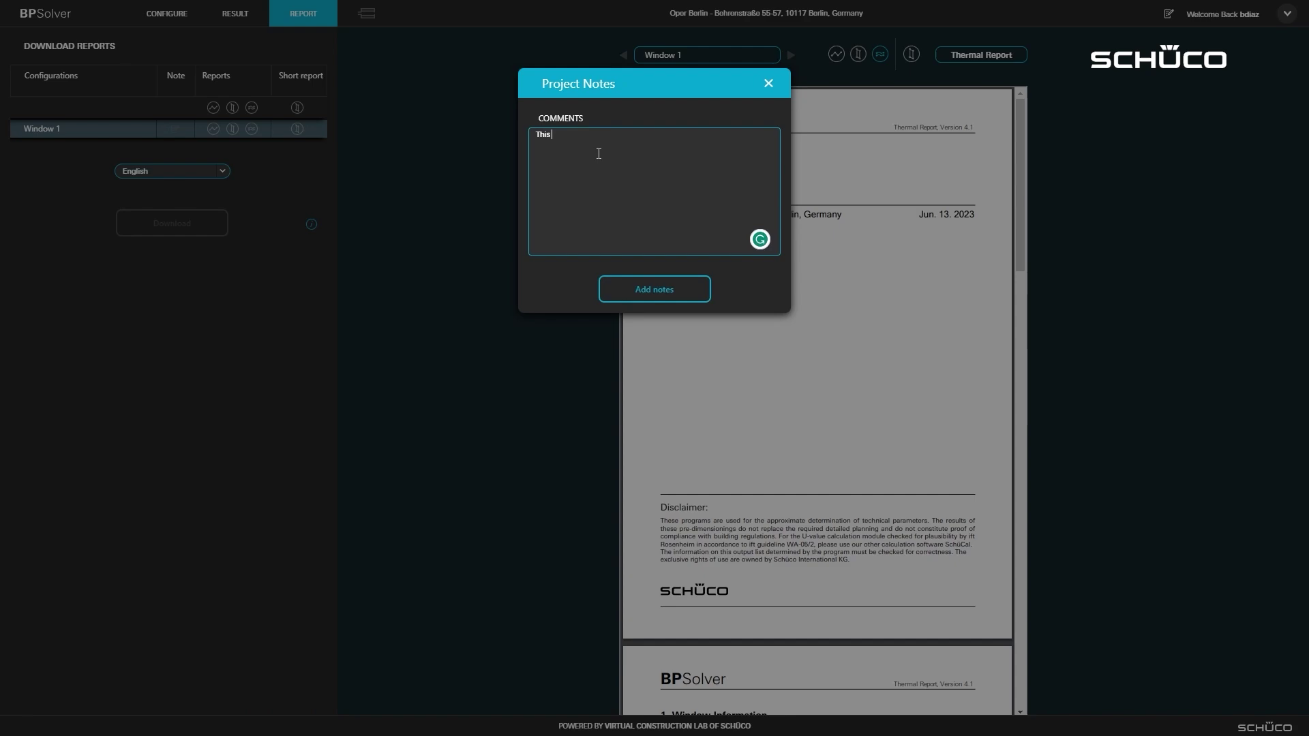
{"action": "type", "text": "a comment"}
{"action": "left_click", "coordinate": [682, 300]}
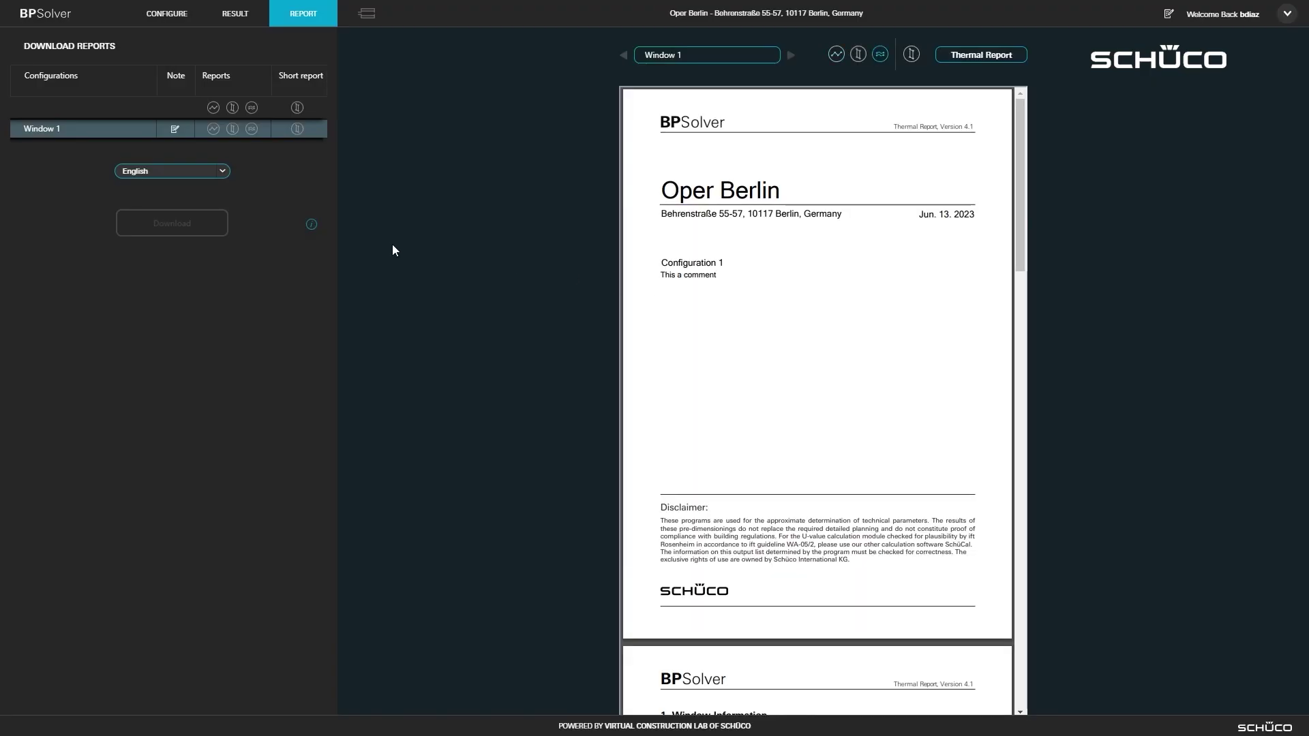
Download the acoustic, structural and thermal reports together as a zip
{"action": "left_click", "coordinate": [214, 129]}
{"action": "left_click", "coordinate": [233, 129]}
{"action": "left_click", "coordinate": [252, 129]}
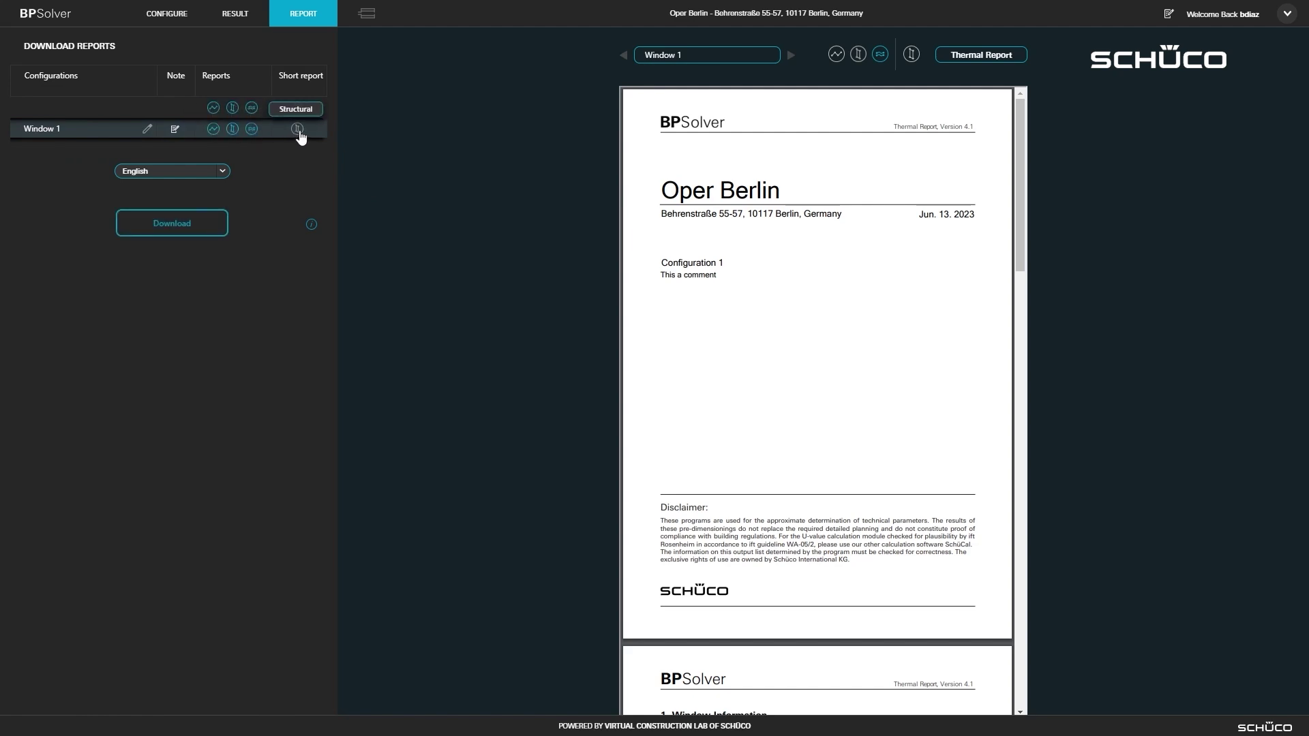
{"action": "left_click", "coordinate": [181, 226]}
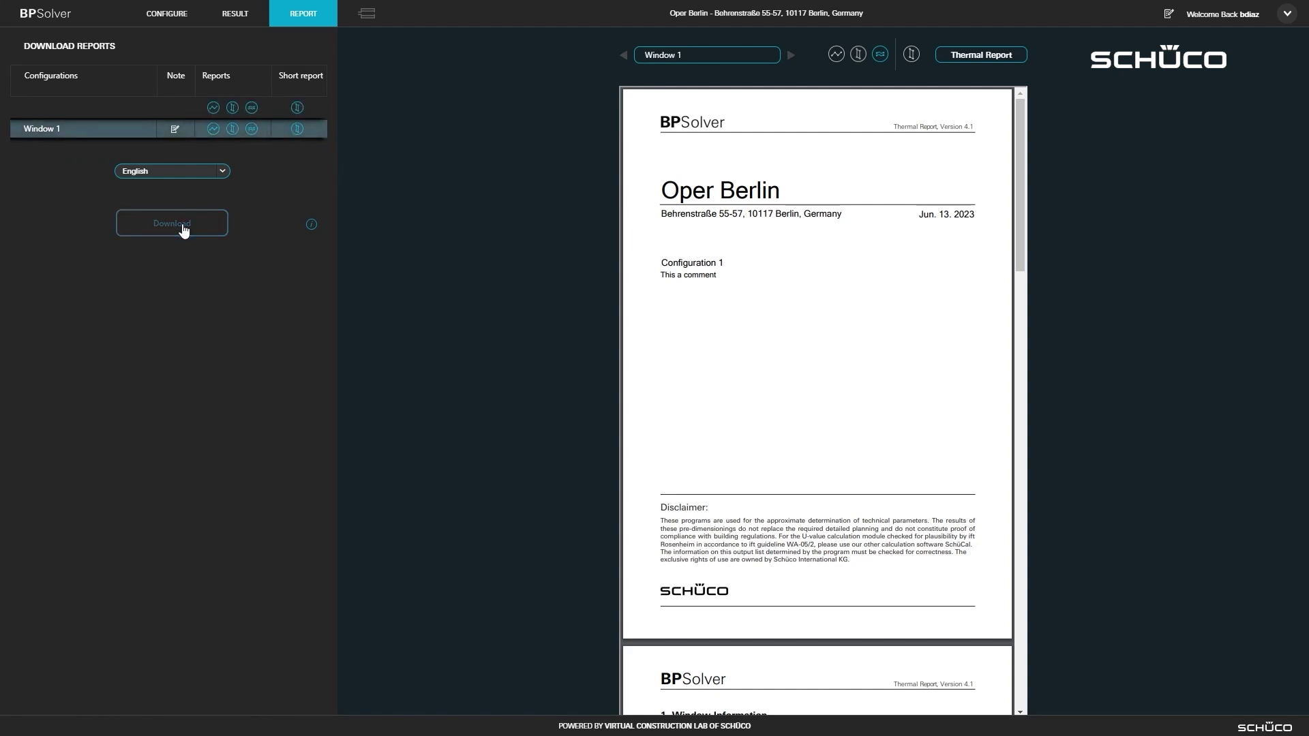